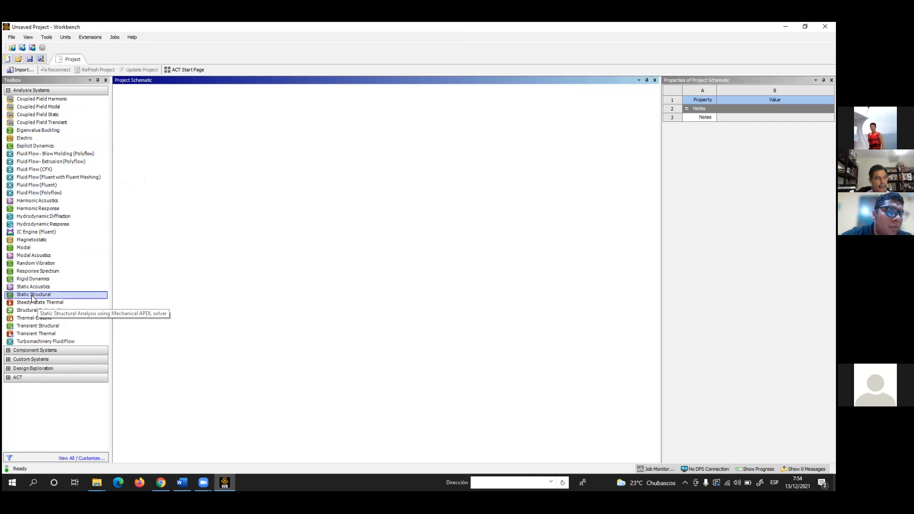
Add a Static Structural analysis system to the project schematic and name it "geometry of bridge"
{"action": "left_click_drag", "start_coordinate": [29, 296], "coordinate": [175, 136]}
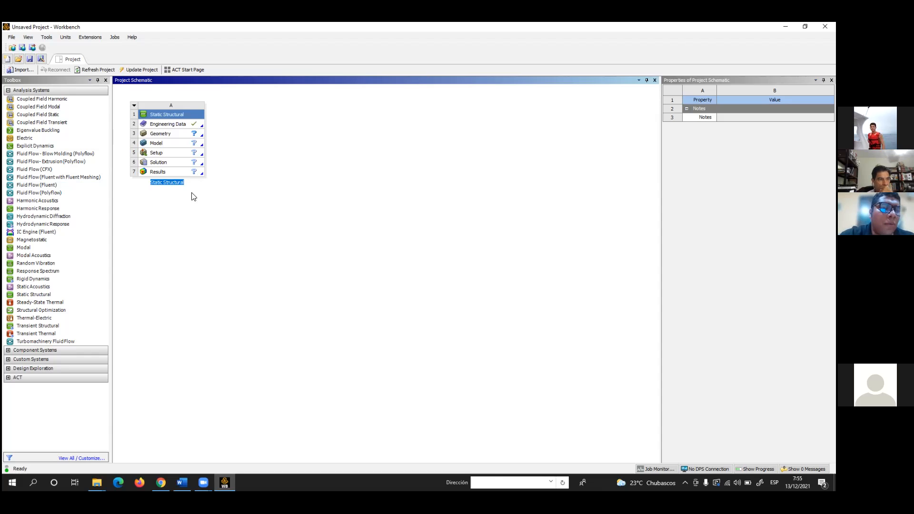
{"action": "left_click", "coordinate": [165, 182]}
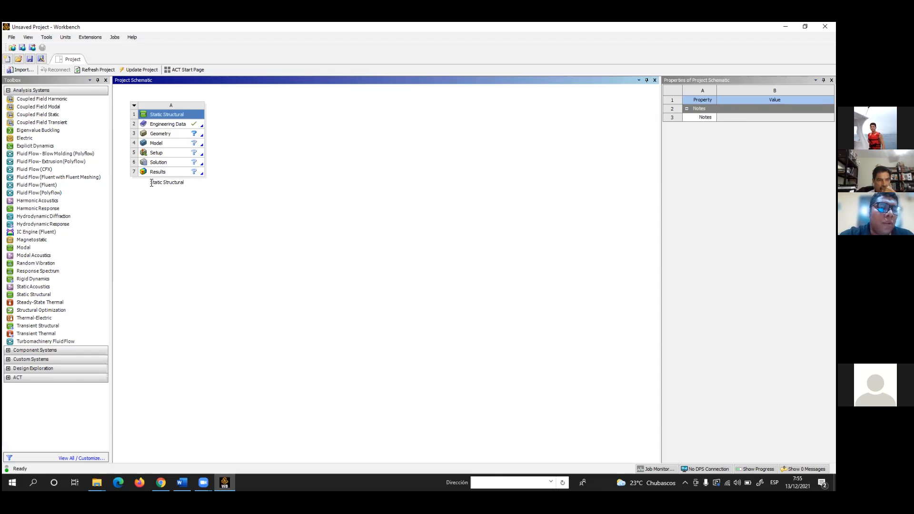
{"action": "left_click_drag", "start_coordinate": [151, 184], "coordinate": [181, 183]}
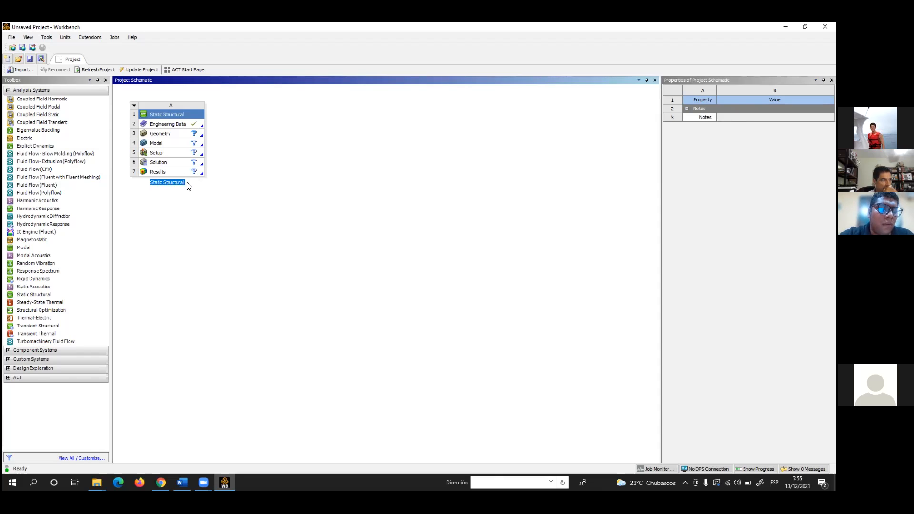
{"action": "type", "text": "B"}
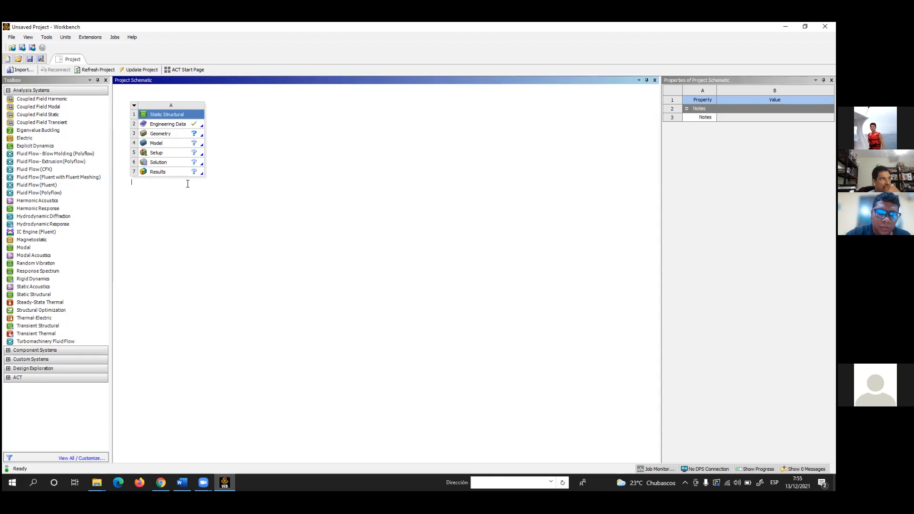
{"action": "key", "text": "BackSpace"}
{"action": "type", "text": "geometry"}
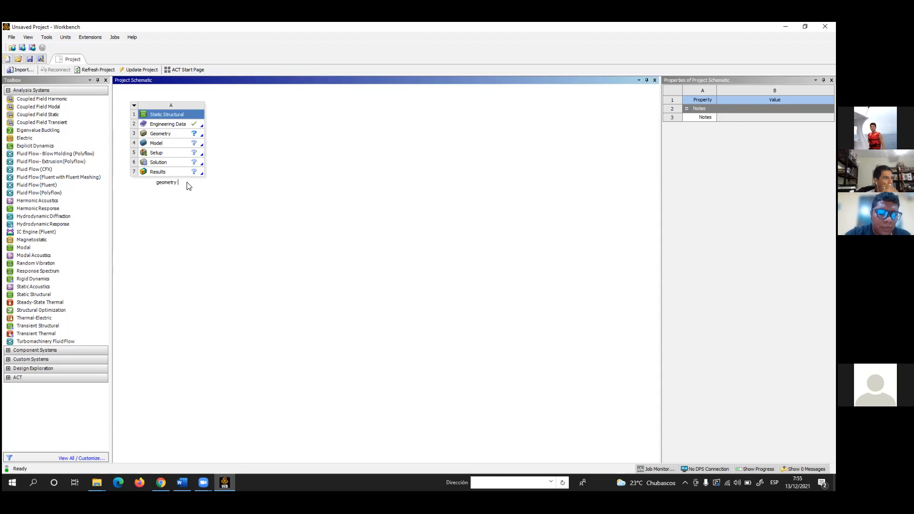
{"action": "type", "text": " of "}
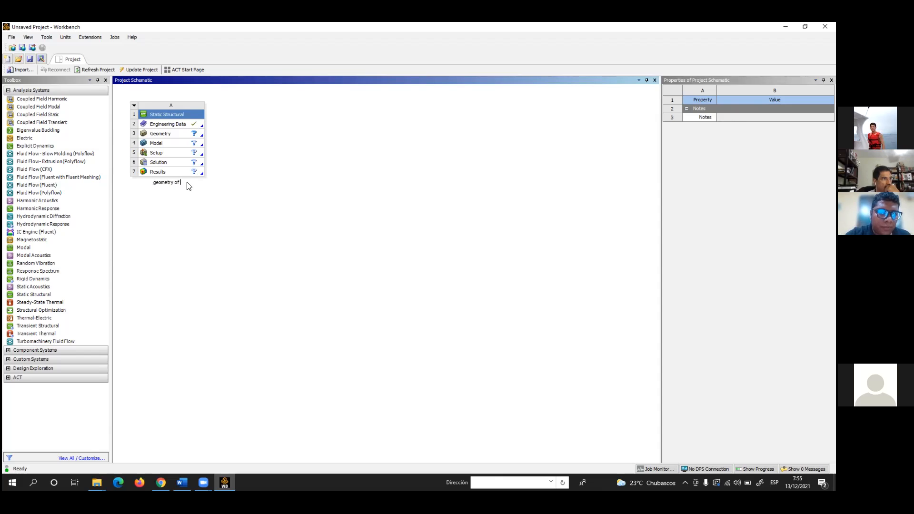
{"action": "type", "text": "br"}
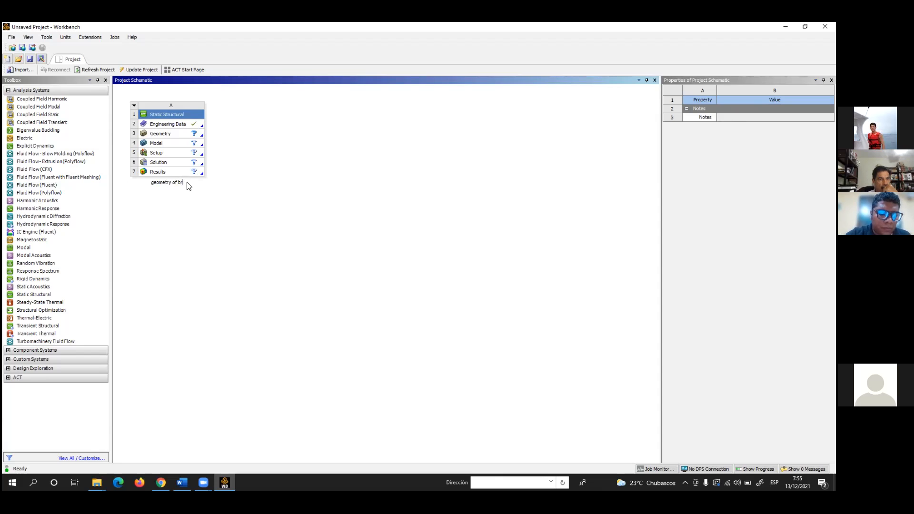
{"action": "type", "text": "ig"}
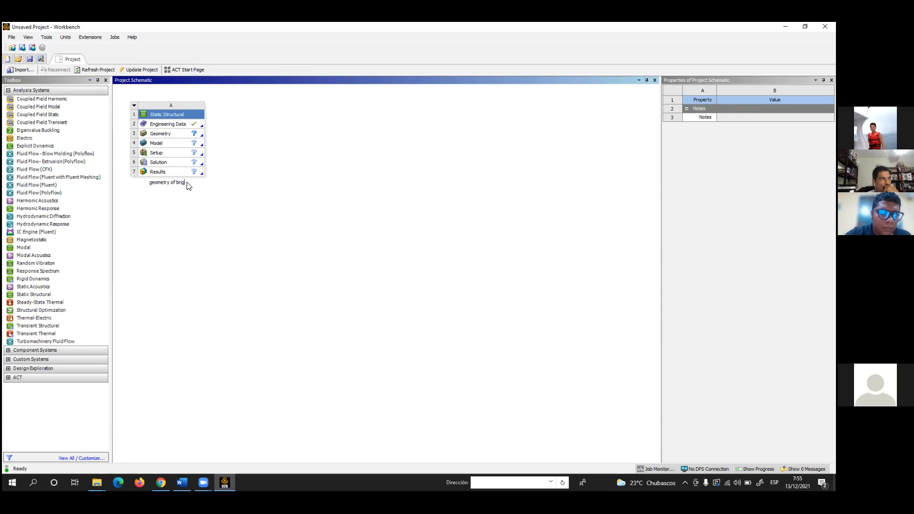
{"action": "key", "text": "BackSpace"}
{"action": "type", "text": "dge"}
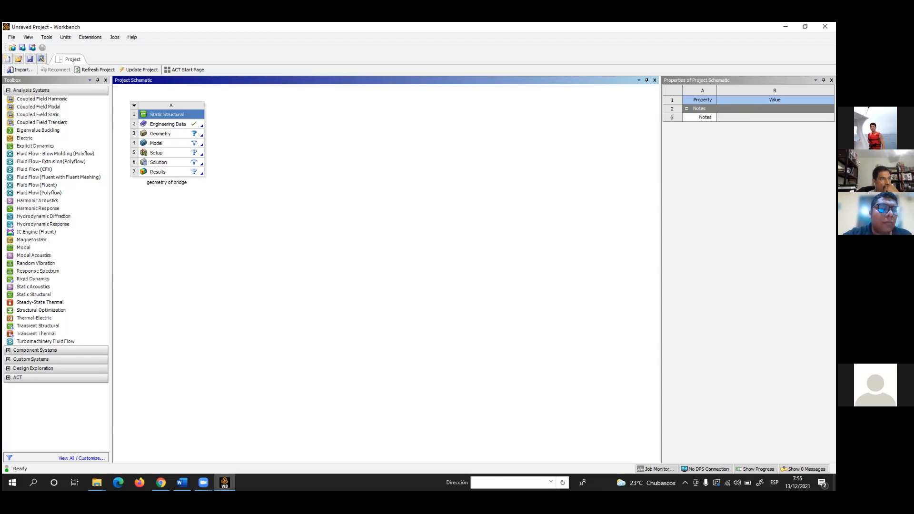
{"action": "left_click", "coordinate": [210, 216]}
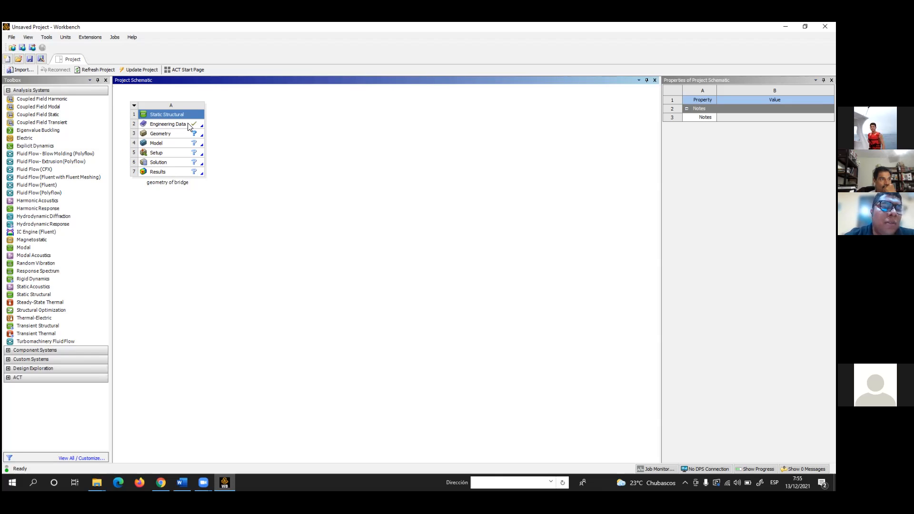
Create a new DesignModeler geometry for the Static Structural system's Geometry cell
{"action": "left_click", "coordinate": [163, 135]}
{"action": "right_click", "coordinate": [163, 135]}
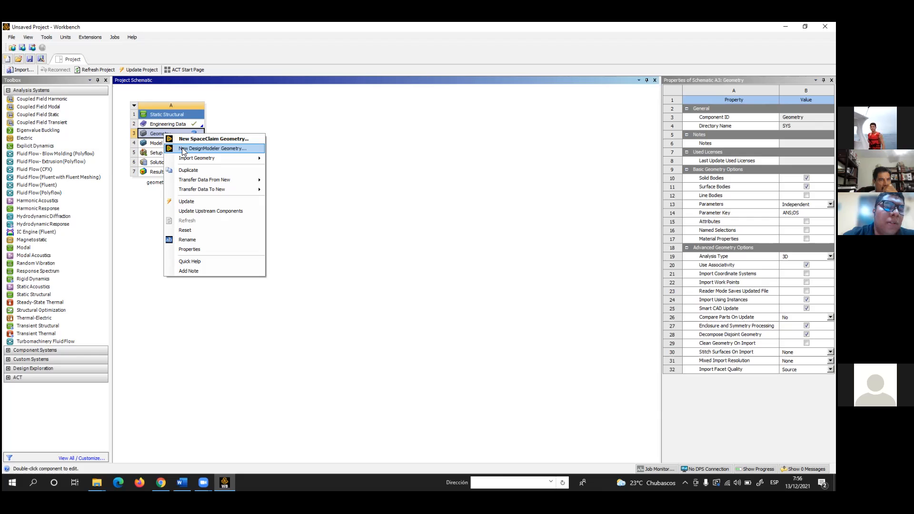
{"action": "left_click", "coordinate": [292, 138]}
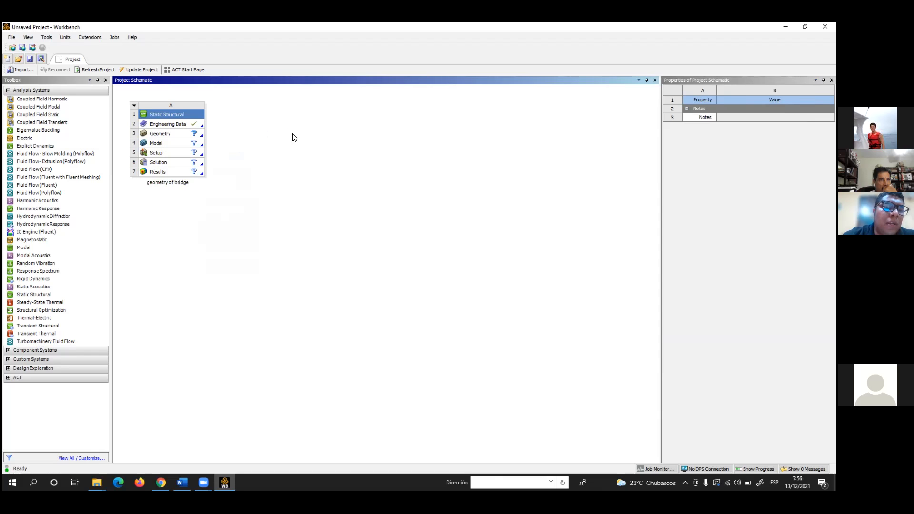
{"action": "right_click", "coordinate": [162, 137]}
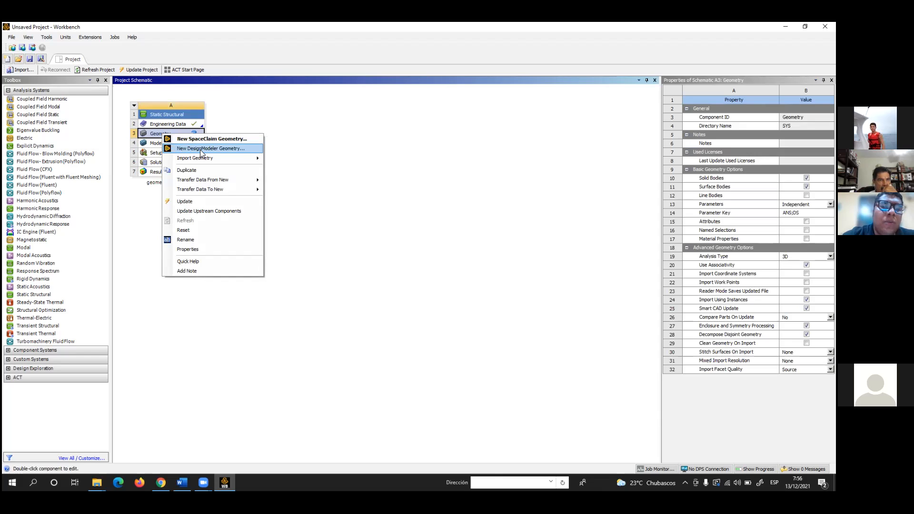
{"action": "left_click", "coordinate": [232, 151]}
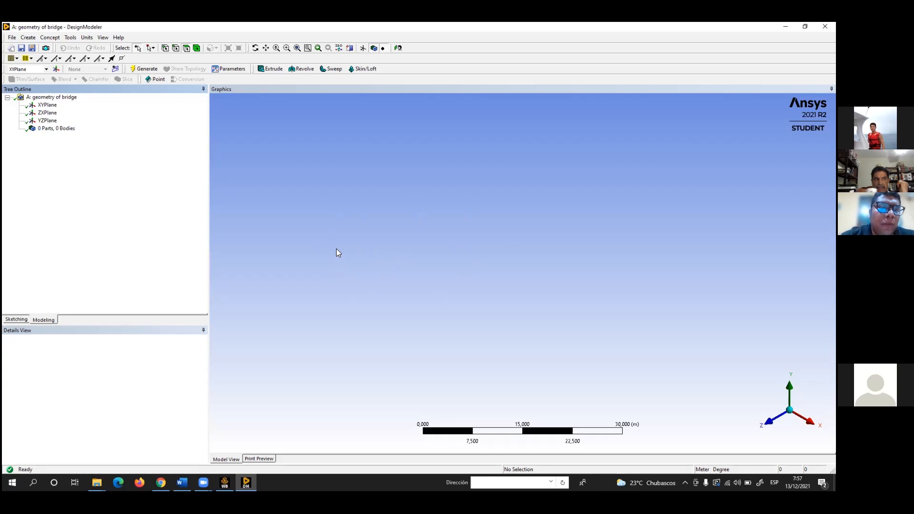
Select the XYPlane, view it face-on, and set the modelling length unit to meters
{"action": "left_click", "coordinate": [47, 107]}
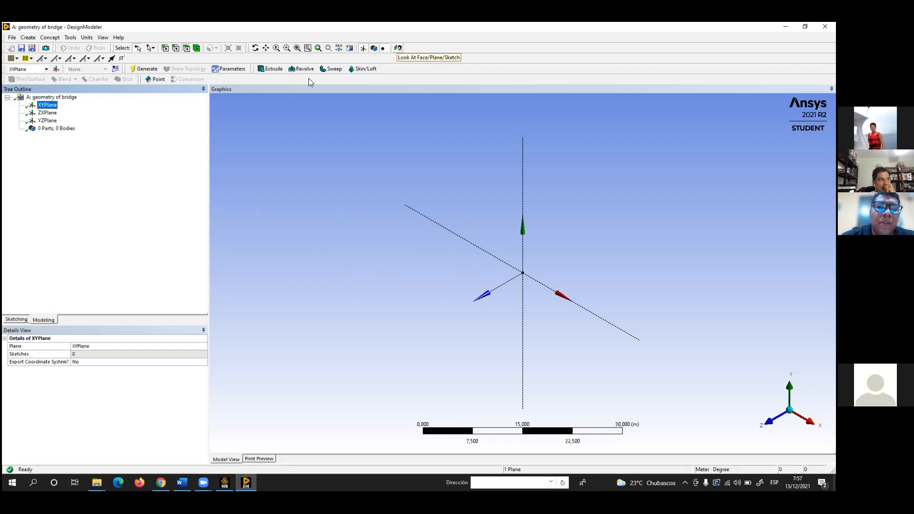
{"action": "left_click", "coordinate": [398, 48]}
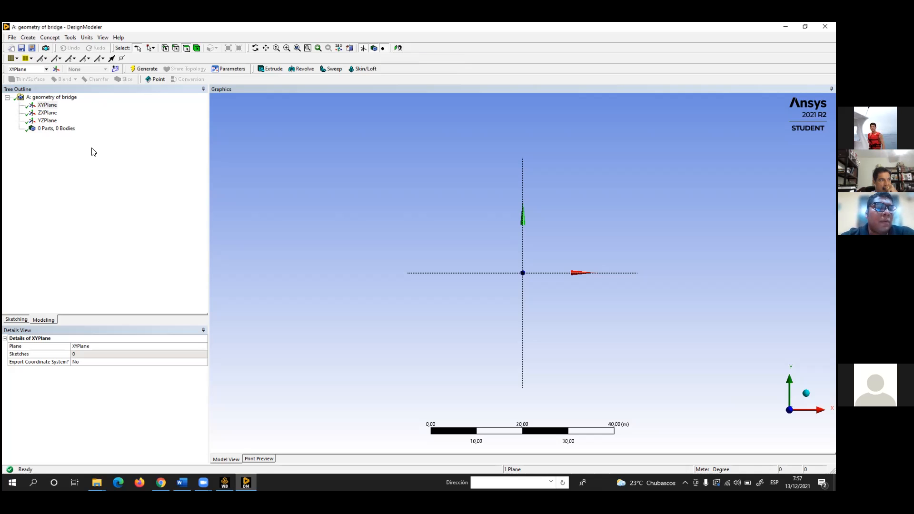
{"action": "left_click", "coordinate": [91, 39]}
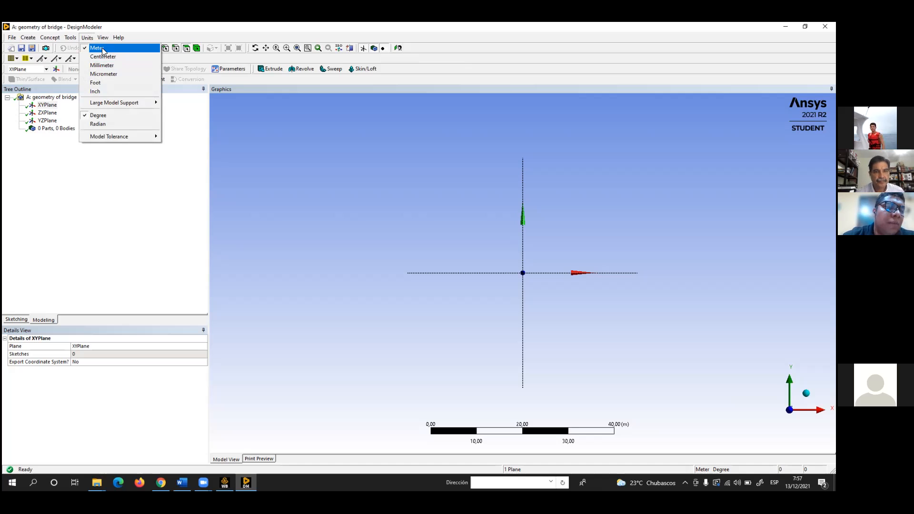
{"action": "left_click", "coordinate": [103, 49]}
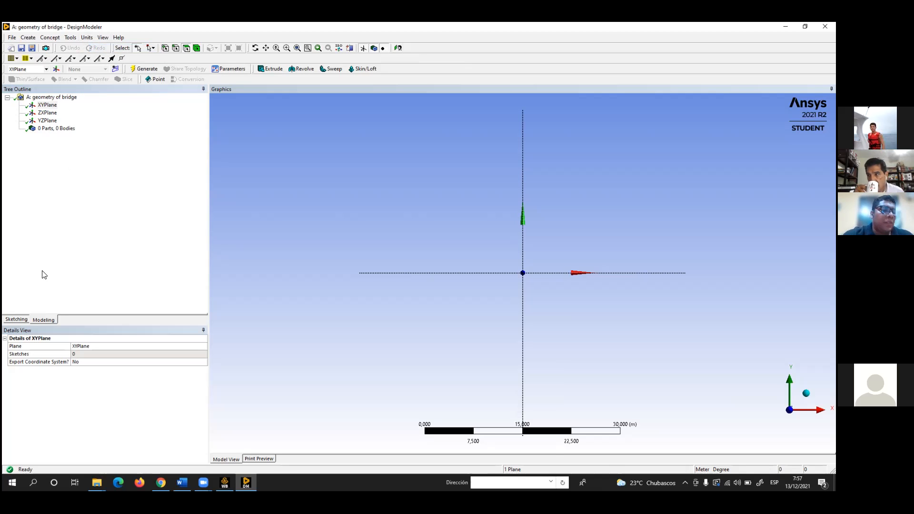
Sketch two sloping lines on the XYPlane, from the origin to an apex about (9.4, 12) m and down to the X axis about 19.1 m out
{"action": "left_click", "coordinate": [15, 320]}
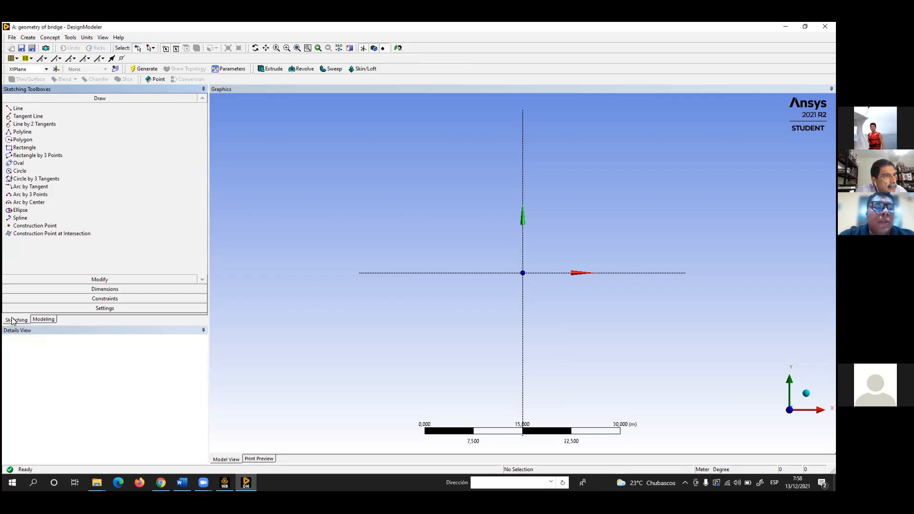
{"action": "left_click", "coordinate": [22, 109]}
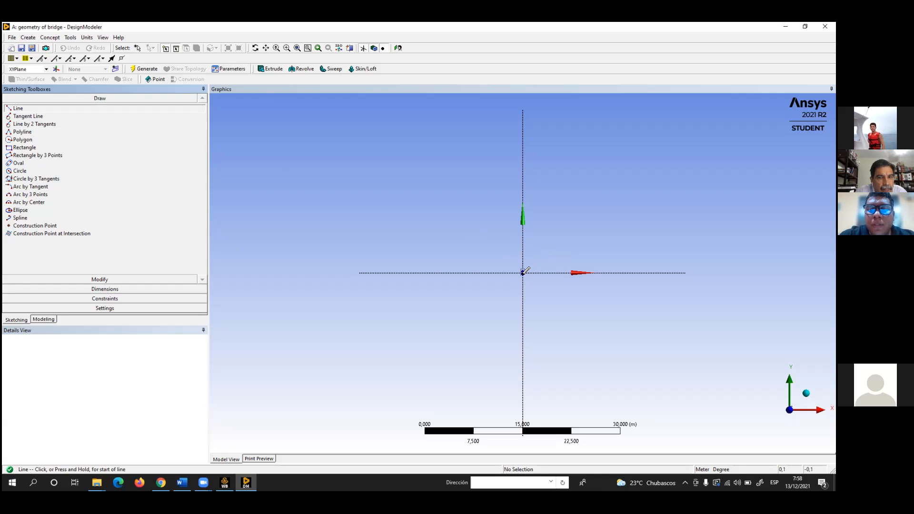
{"action": "scroll", "coordinate": [524, 271], "scroll_direction": "up", "scroll_amount": 3}
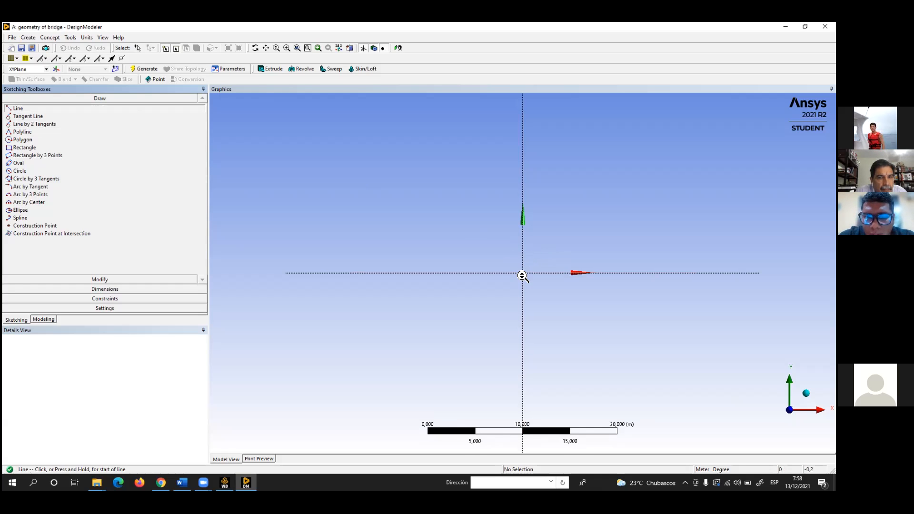
{"action": "scroll", "coordinate": [524, 273], "scroll_direction": "up", "scroll_amount": 2}
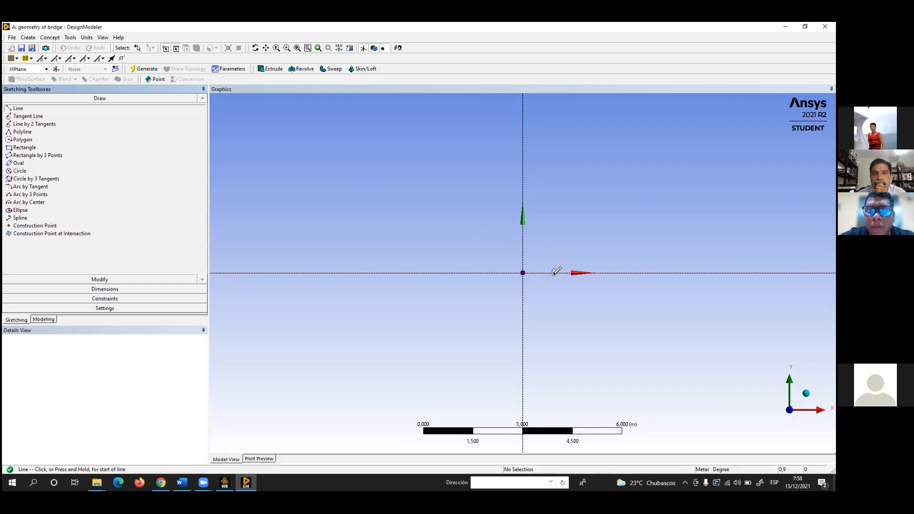
{"action": "scroll", "coordinate": [534, 281], "scroll_direction": "down", "scroll_amount": 2}
{"action": "scroll", "coordinate": [534, 281], "scroll_direction": "down", "scroll_amount": 4}
{"action": "scroll", "coordinate": [533, 278], "scroll_direction": "up", "scroll_amount": 1}
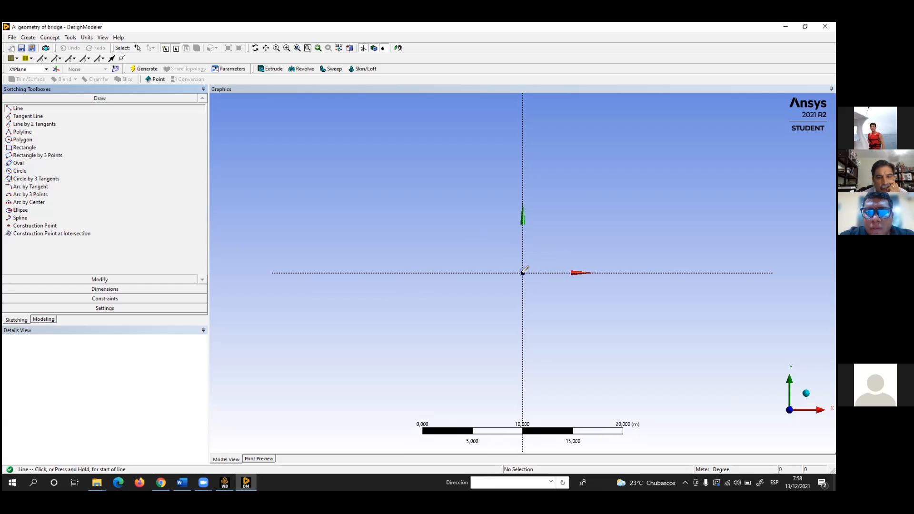
{"action": "left_click", "coordinate": [523, 272]}
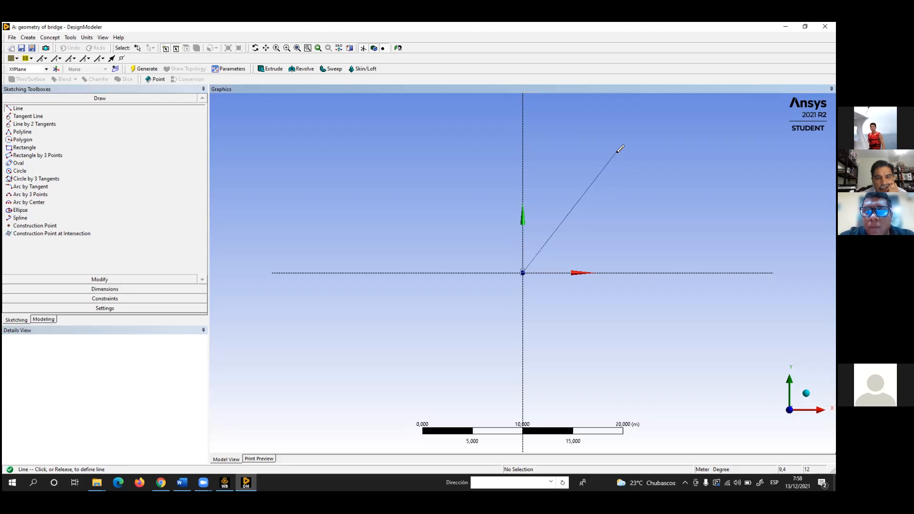
{"action": "left_click", "coordinate": [618, 151]}
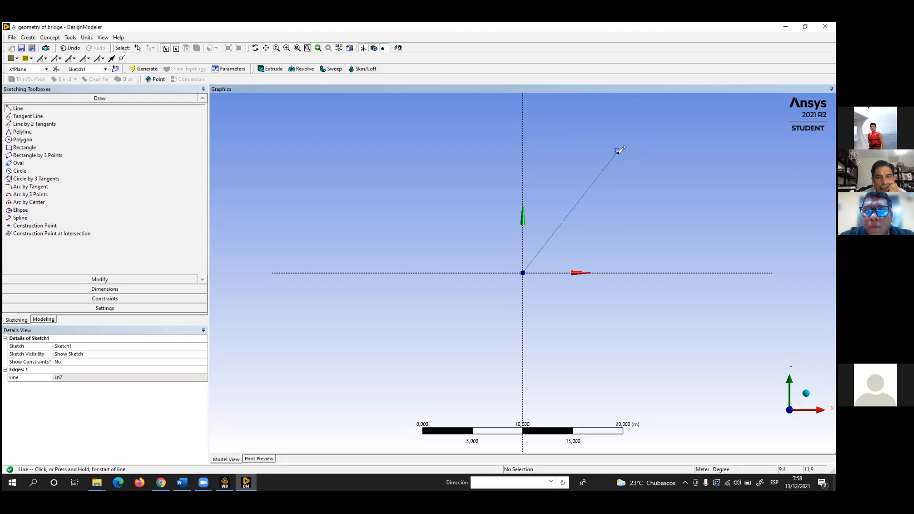
{"action": "left_click", "coordinate": [616, 151]}
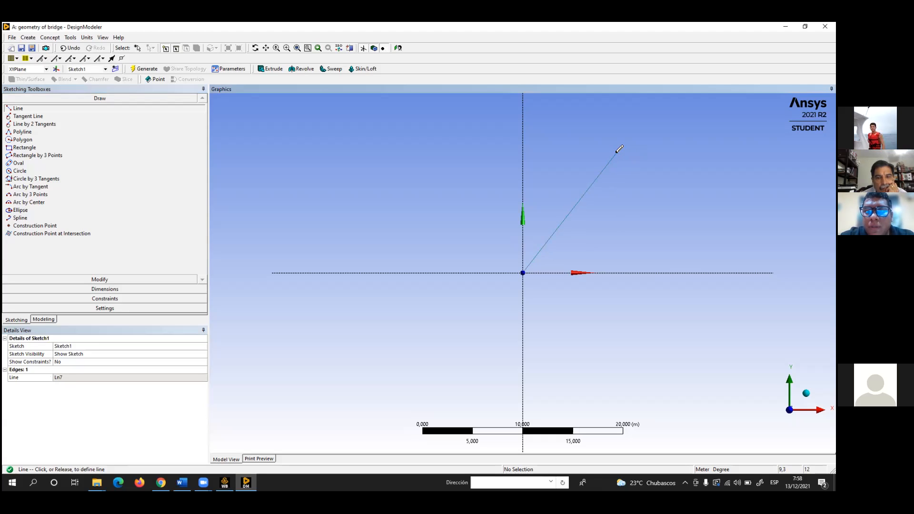
{"action": "left_click", "coordinate": [714, 273]}
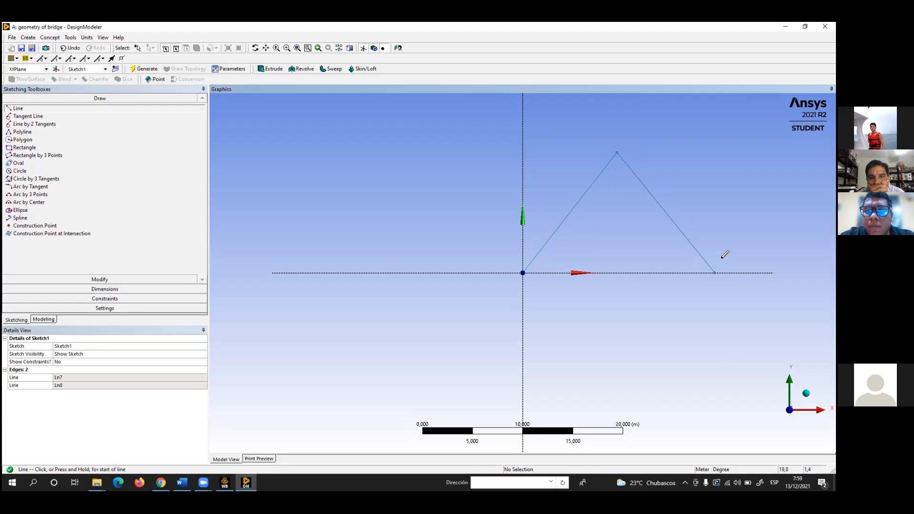
Draw two vertical lines down to the X axis, one from the apex and one from the left slope at about x = 4.5 m
{"action": "left_click", "coordinate": [617, 152]}
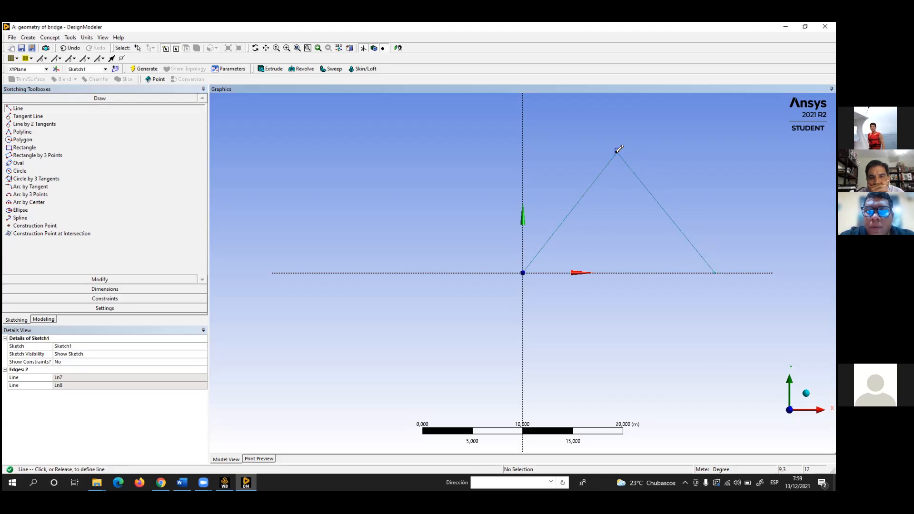
{"action": "left_click", "coordinate": [621, 272]}
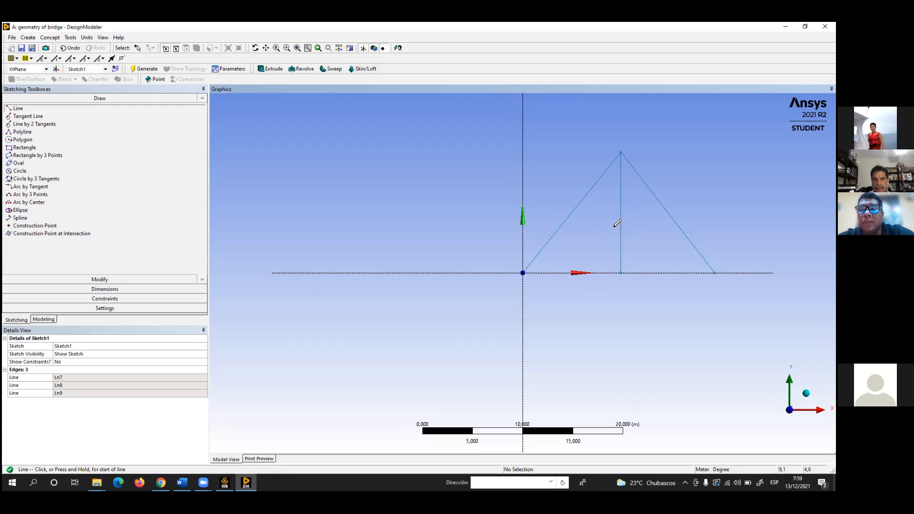
{"action": "left_click", "coordinate": [568, 215]}
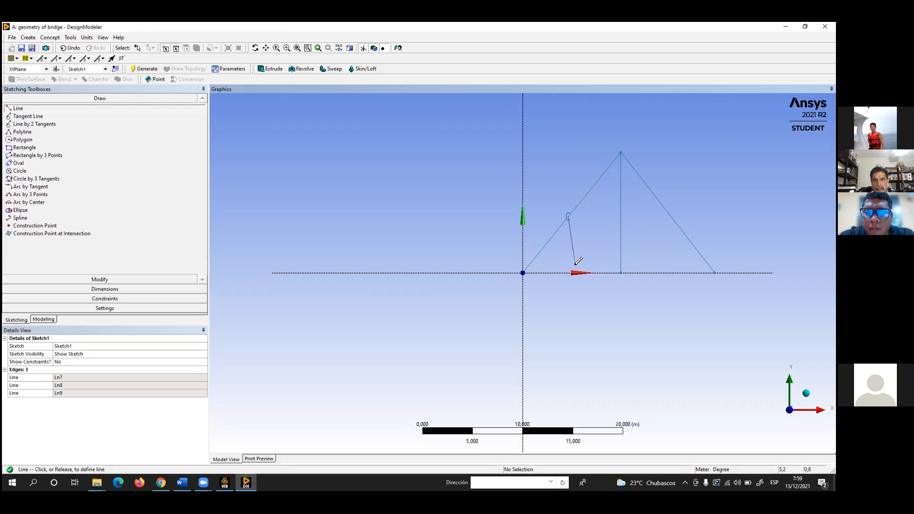
{"action": "key", "text": "Escape"}
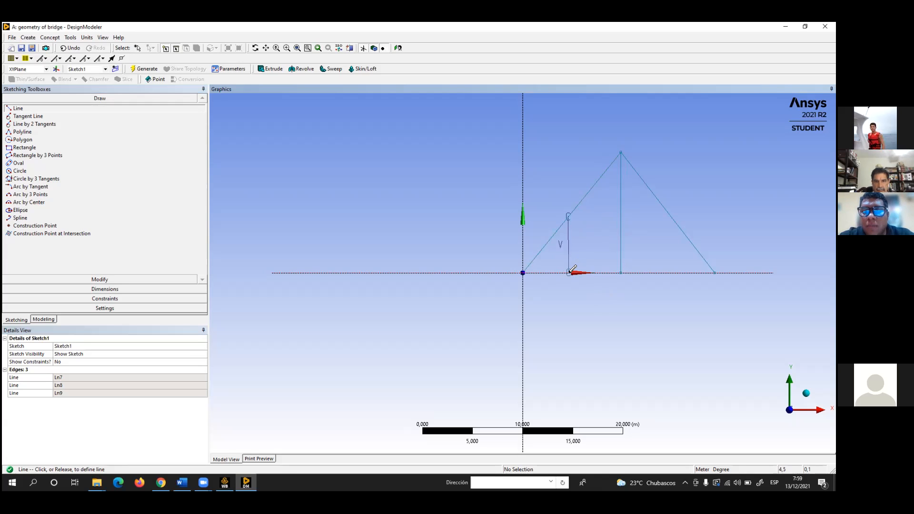
{"action": "left_click", "coordinate": [568, 272]}
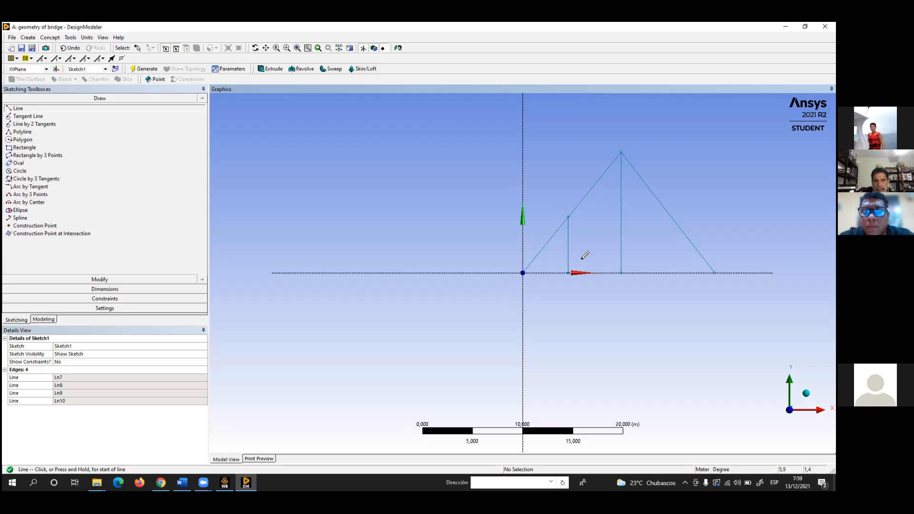
Draw two diagonals from the central vertical's foot to the left vertical's top and the right slope, then a vertical down at about x = 15.7 m
{"action": "left_click", "coordinate": [568, 216]}
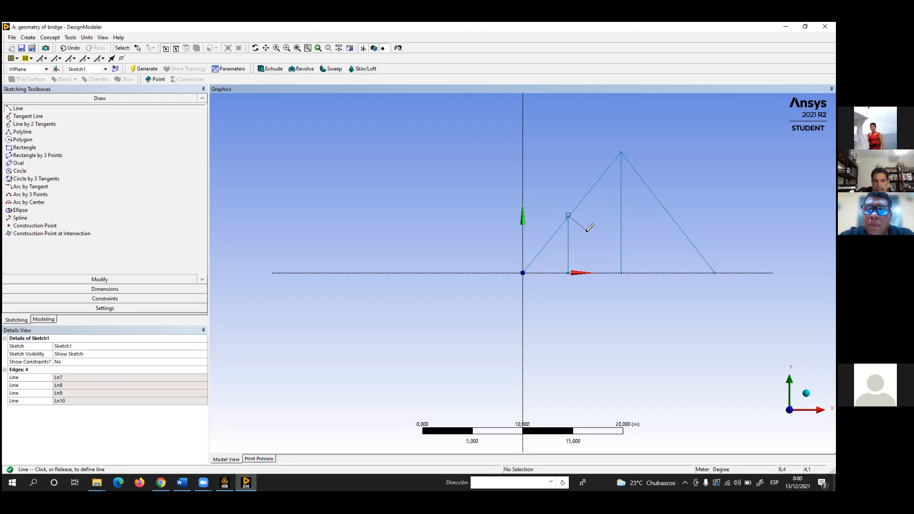
{"action": "left_click", "coordinate": [621, 272]}
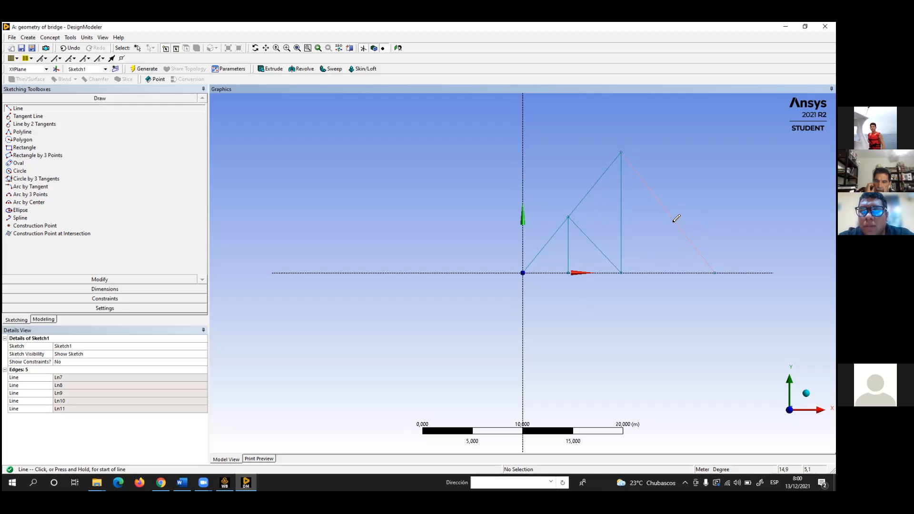
{"action": "left_click", "coordinate": [620, 272]}
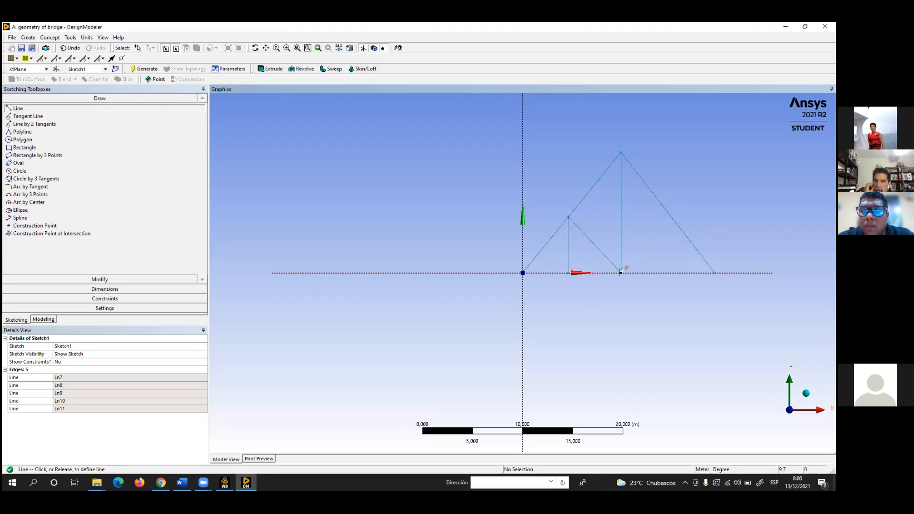
{"action": "left_click", "coordinate": [681, 227]}
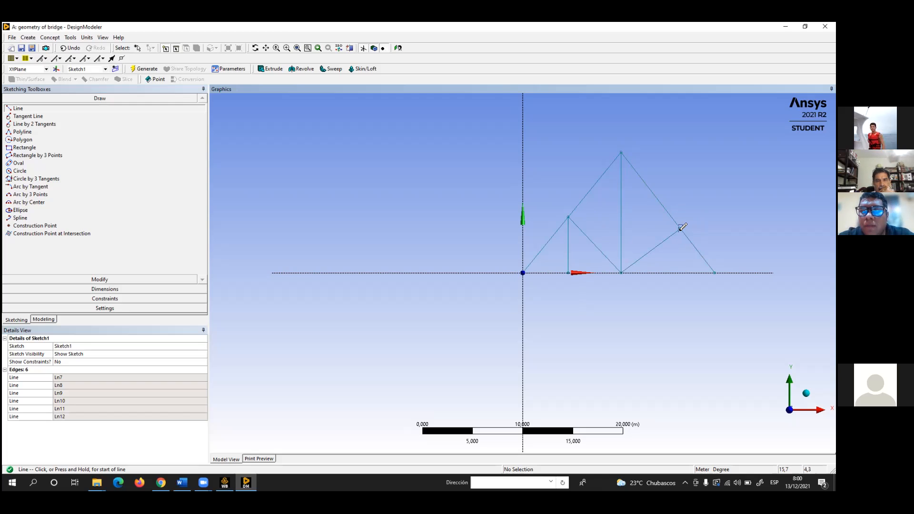
{"action": "left_click", "coordinate": [681, 227]}
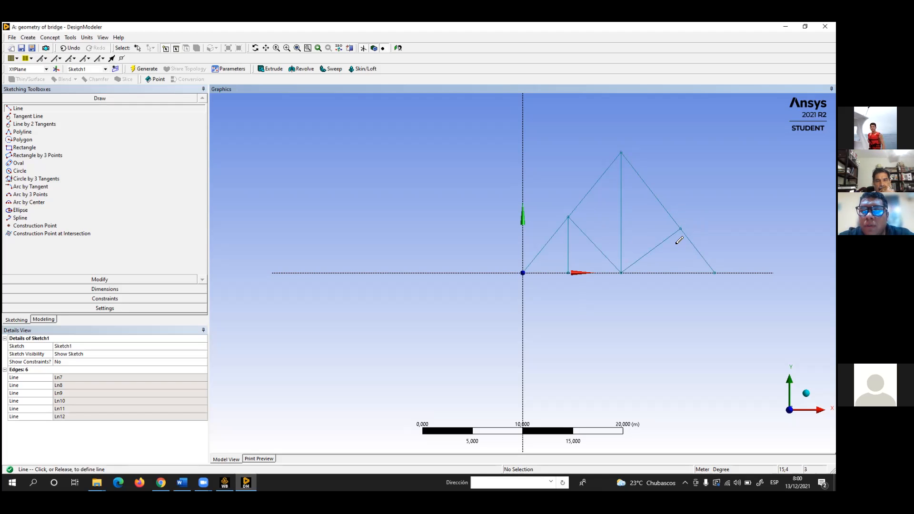
{"action": "left_click", "coordinate": [680, 272]}
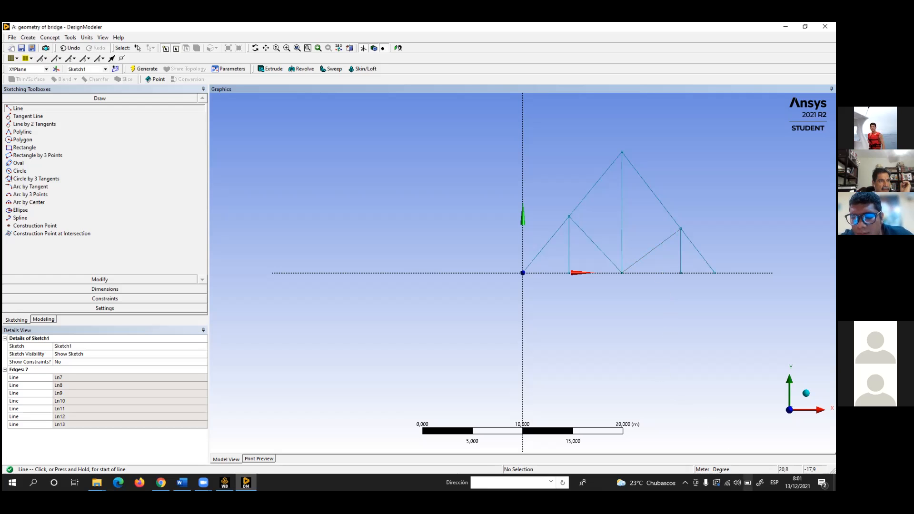
{"action": "left_click", "coordinate": [736, 482]}
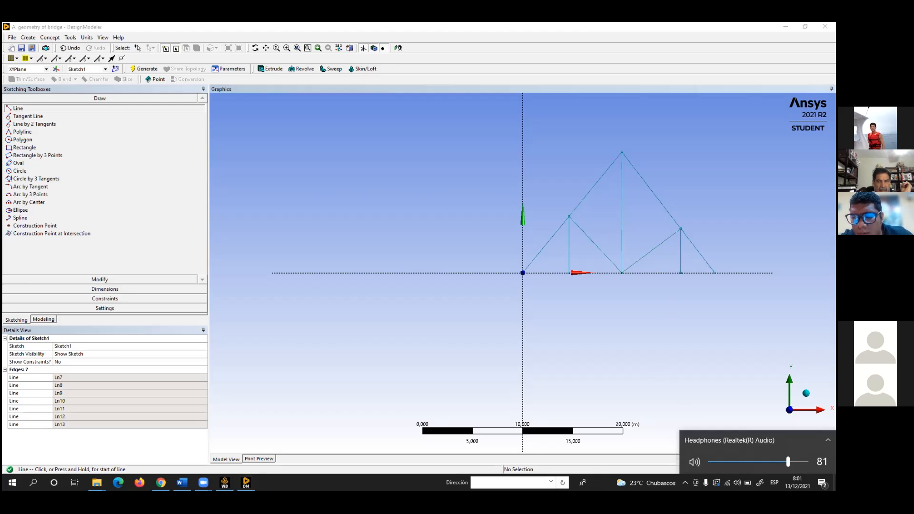
{"action": "left_click_drag", "start_coordinate": [793, 461], "coordinate": [802, 461]}
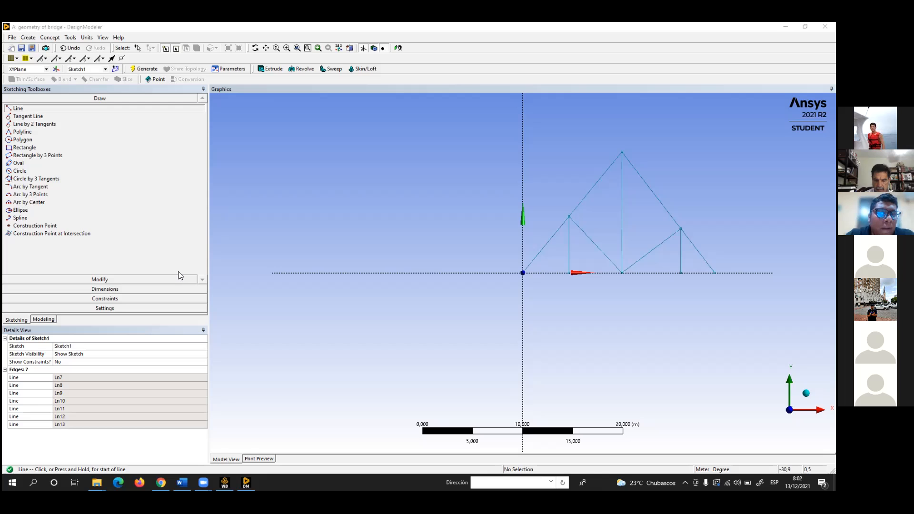
Add horizontal dimensions from the origin to the left vertical's foot and from there to the central vertical's foot
{"action": "left_click", "coordinate": [106, 288]}
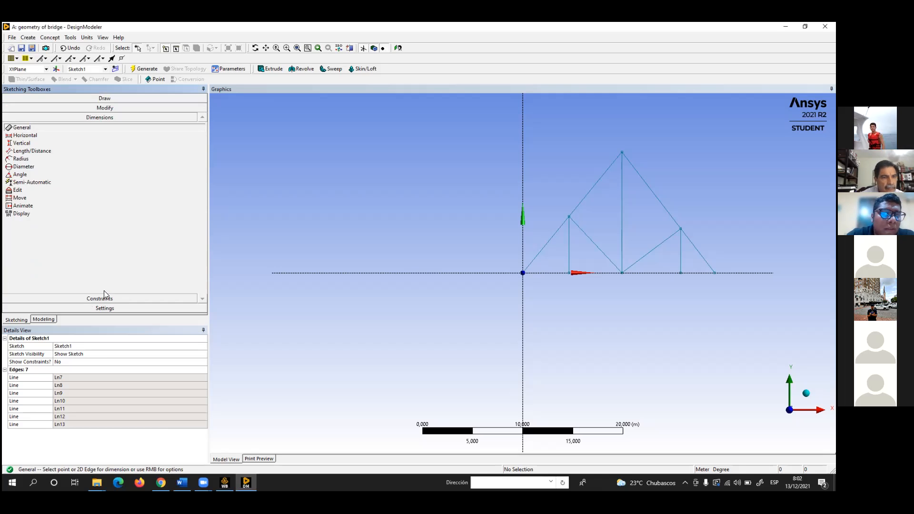
{"action": "left_click", "coordinate": [32, 136]}
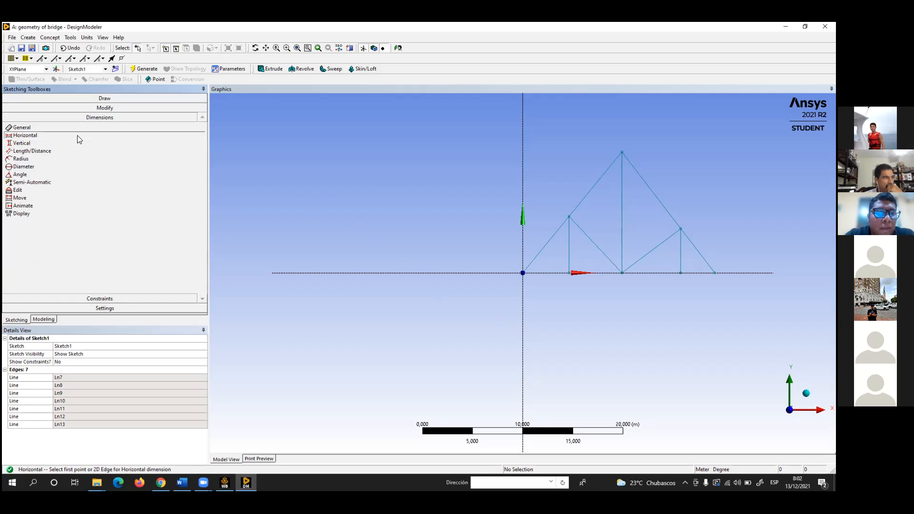
{"action": "left_click", "coordinate": [523, 274]}
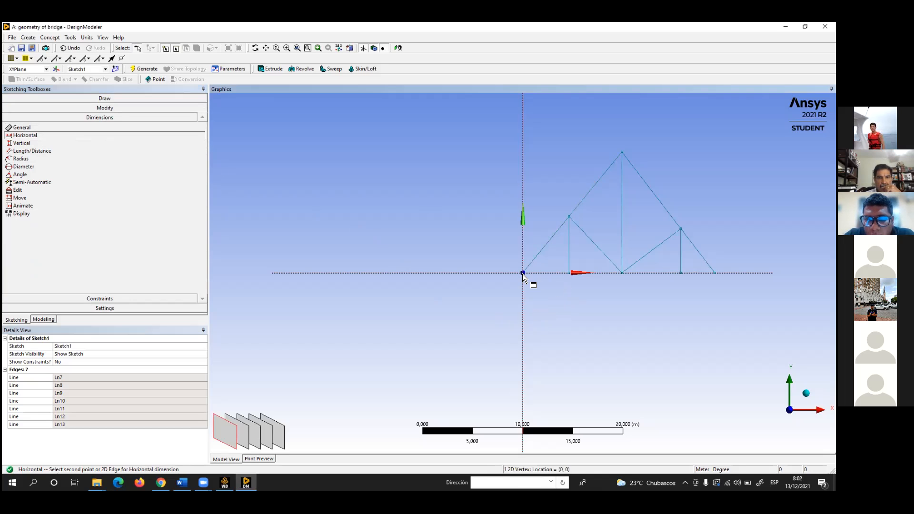
{"action": "left_click", "coordinate": [569, 273]}
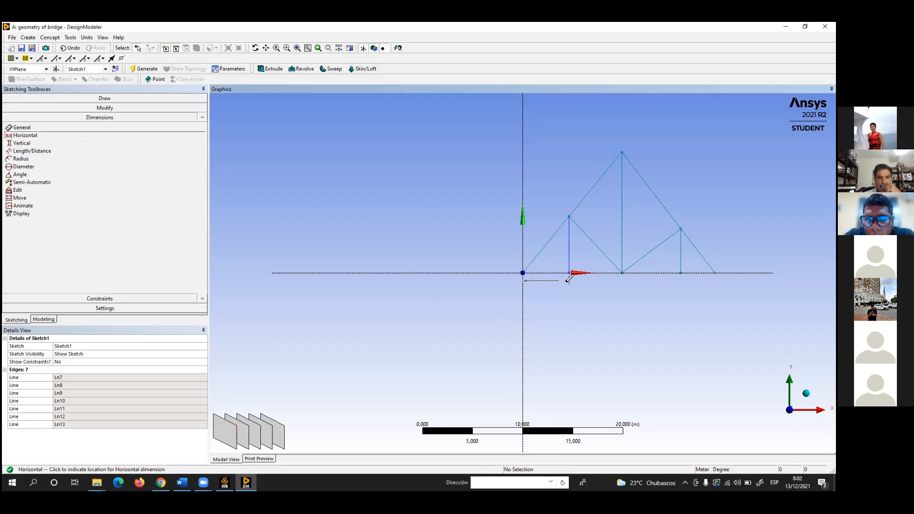
{"action": "left_click", "coordinate": [561, 288]}
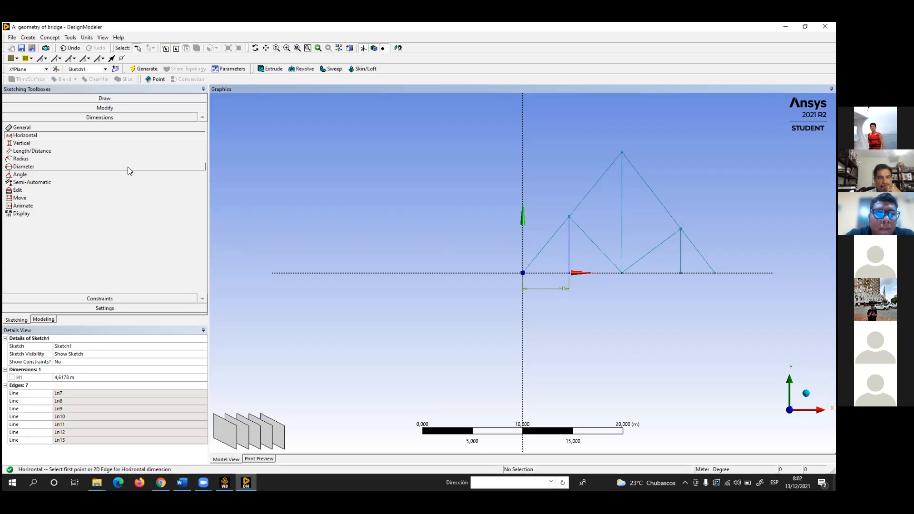
{"action": "left_click", "coordinate": [570, 273]}
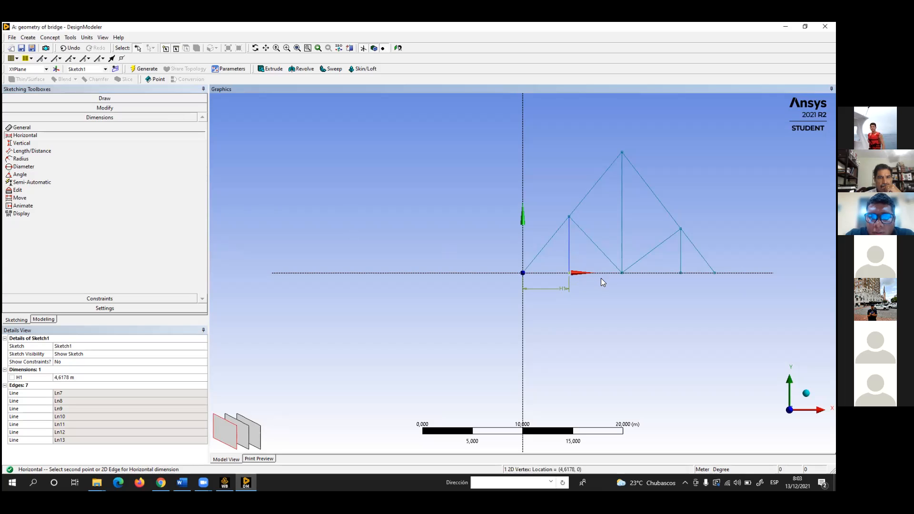
{"action": "left_click", "coordinate": [621, 272]}
{"action": "left_click", "coordinate": [622, 287]}
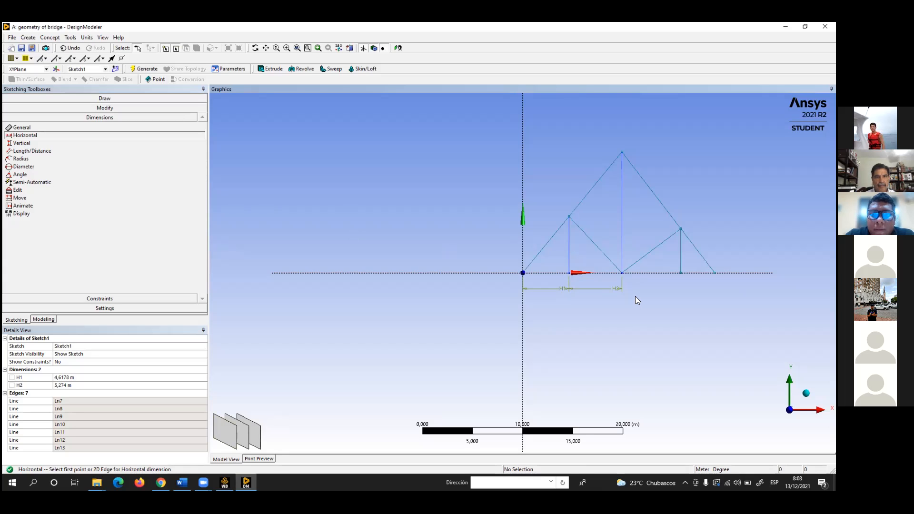
Add horizontal dimensions from the central vertical's foot to the right vertical's foot and from there to the truss's right end
{"action": "left_click", "coordinate": [622, 273]}
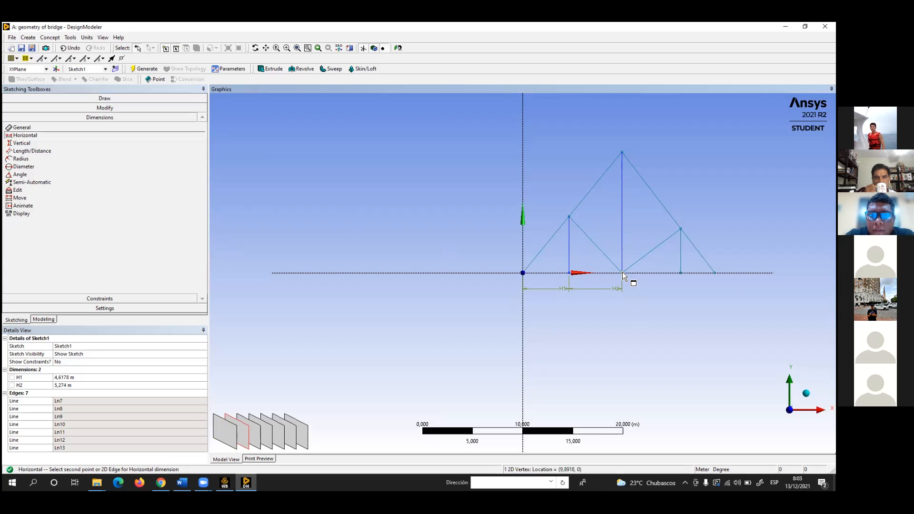
{"action": "left_click", "coordinate": [680, 273]}
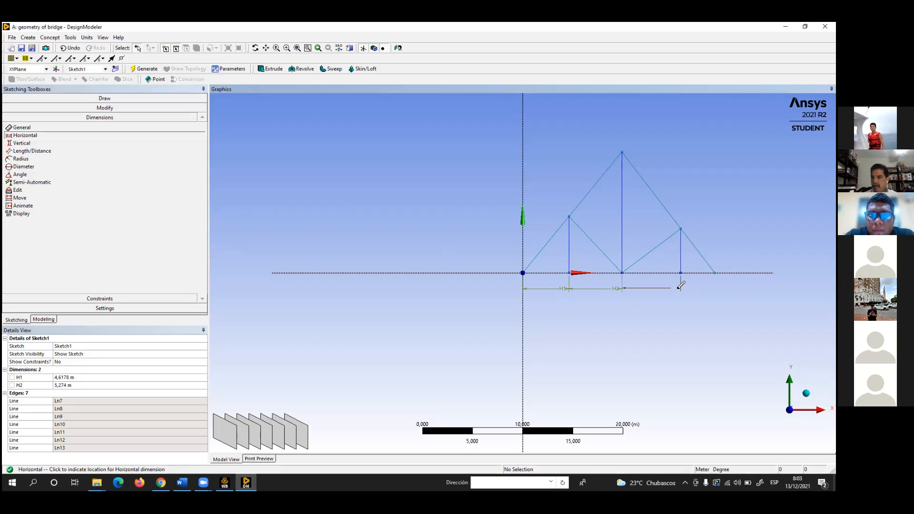
{"action": "left_click", "coordinate": [681, 285]}
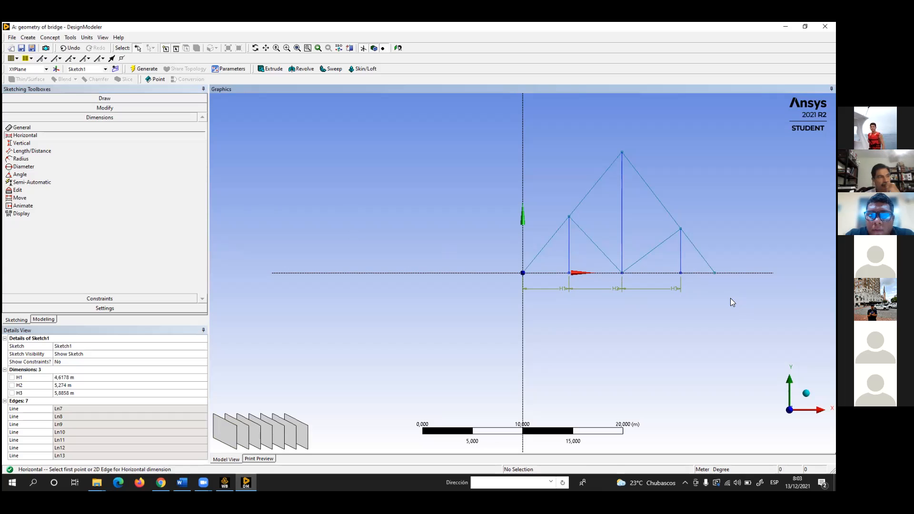
{"action": "left_click", "coordinate": [678, 273]}
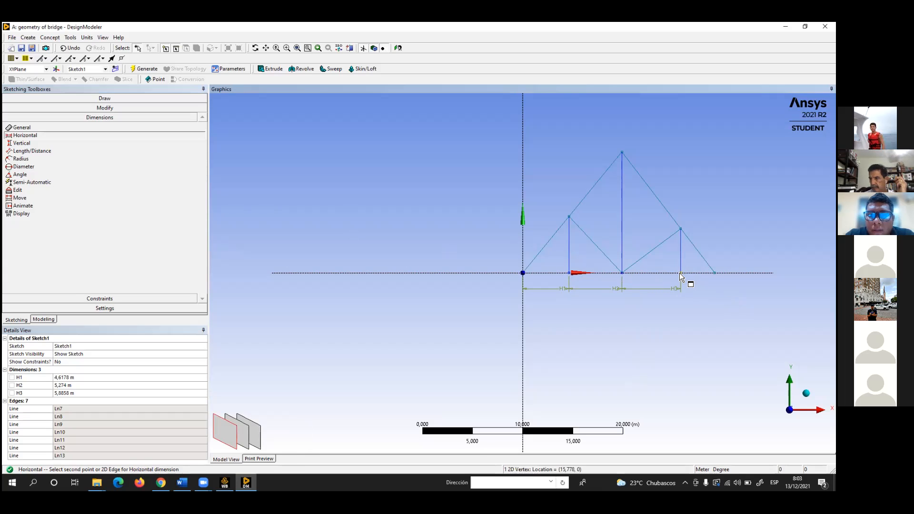
{"action": "left_click", "coordinate": [715, 273]}
{"action": "left_click", "coordinate": [717, 289]}
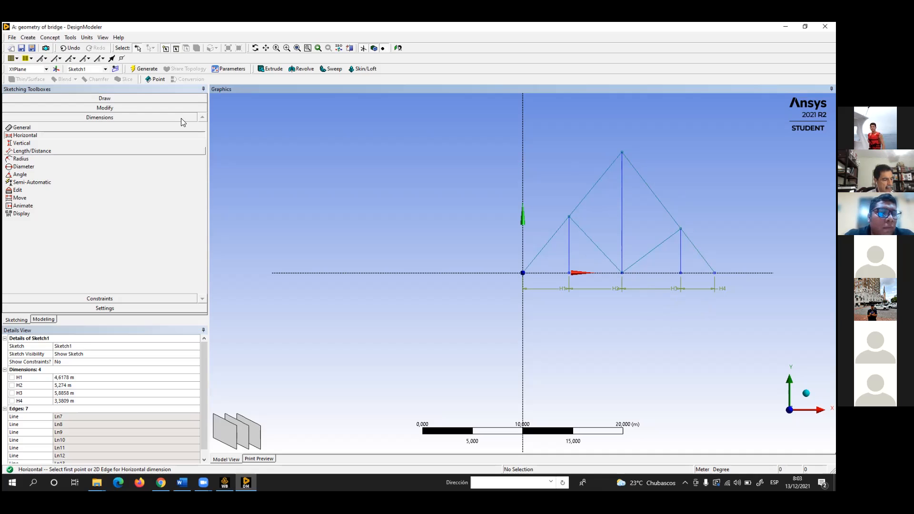
Add a vertical dimension for the truss height between the apex and the X axis, placed beside the right slope
{"action": "left_click", "coordinate": [24, 143]}
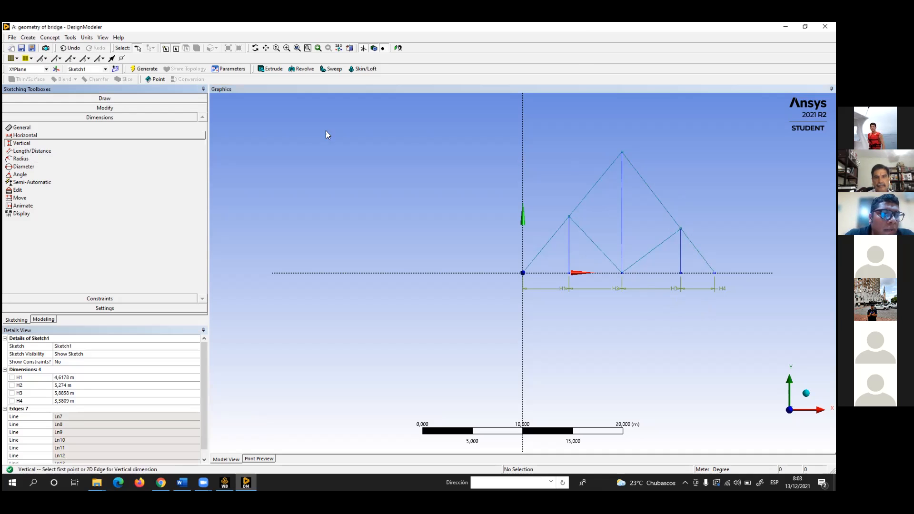
{"action": "left_click", "coordinate": [622, 153]}
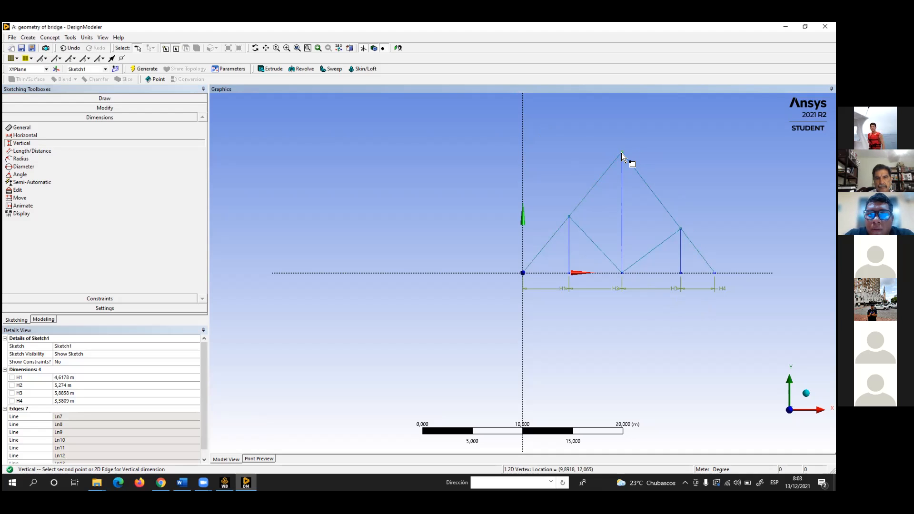
{"action": "left_click", "coordinate": [738, 274]}
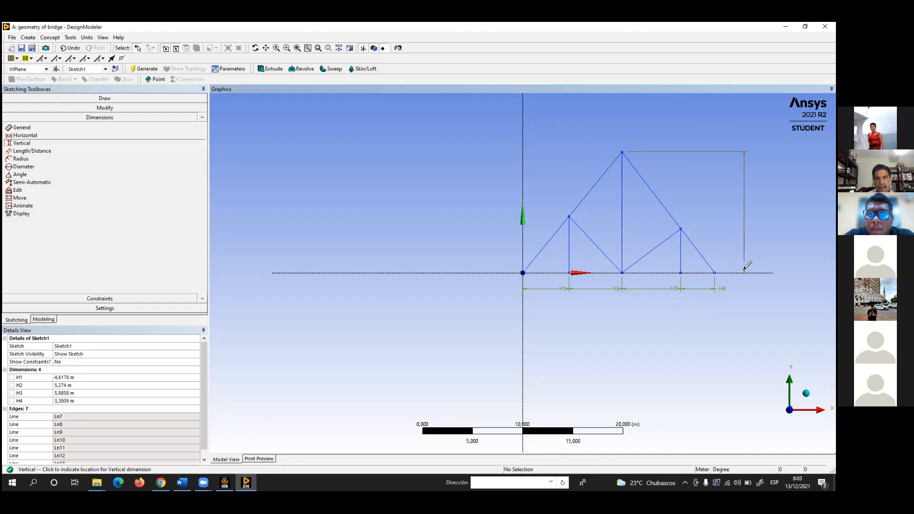
{"action": "left_click", "coordinate": [740, 243]}
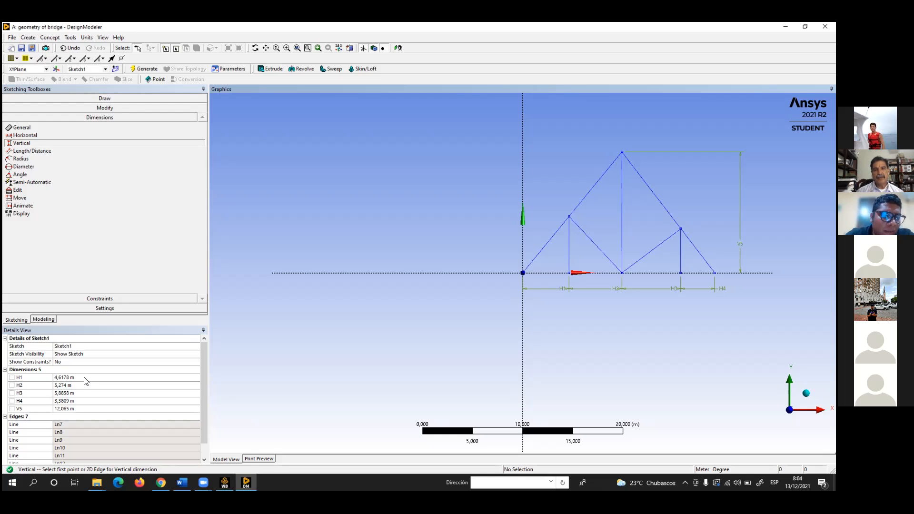
Set the four horizontal dimensions H1, H2, H3 and H4 to 2.5 m each
{"action": "left_click", "coordinate": [85, 378]}
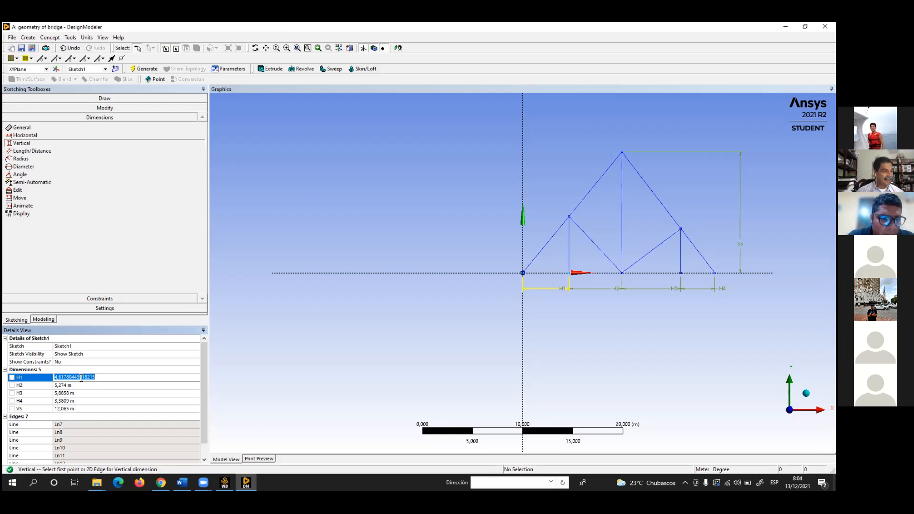
{"action": "type", "text": "2,5"}
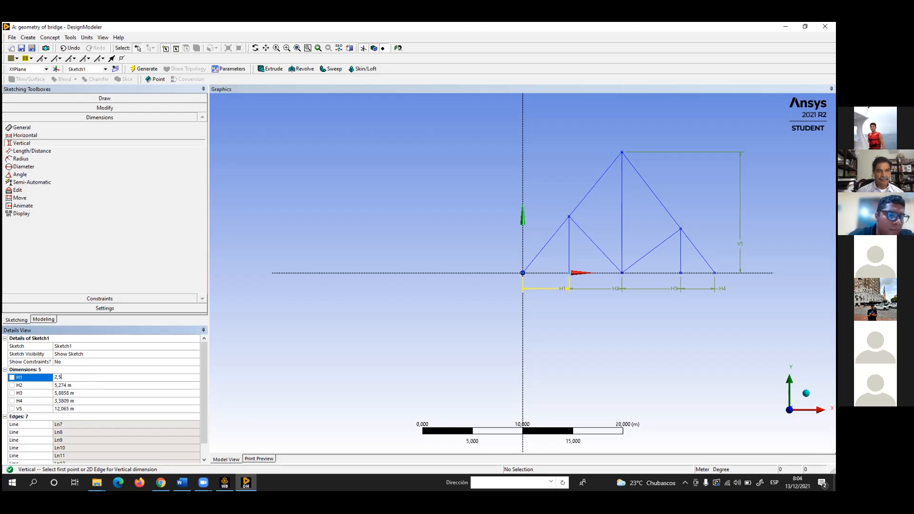
{"action": "left_click", "coordinate": [70, 386]}
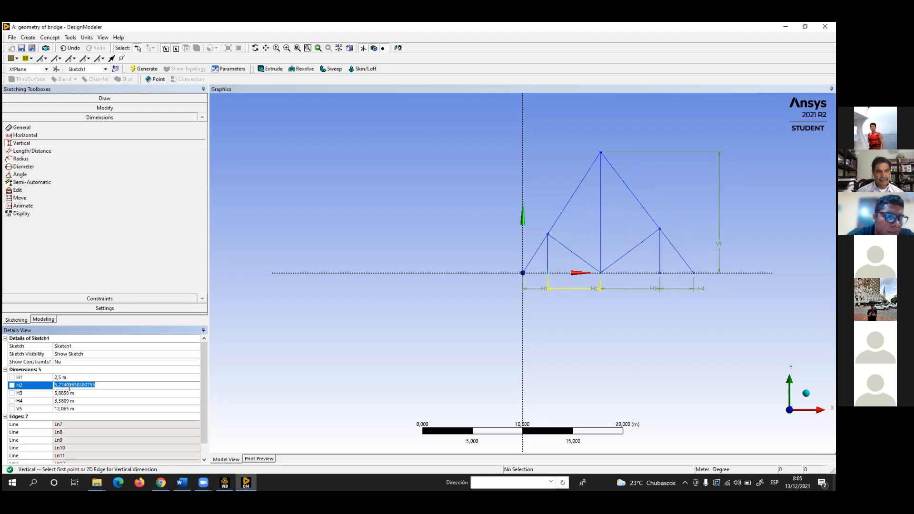
{"action": "type", "text": "2,5"}
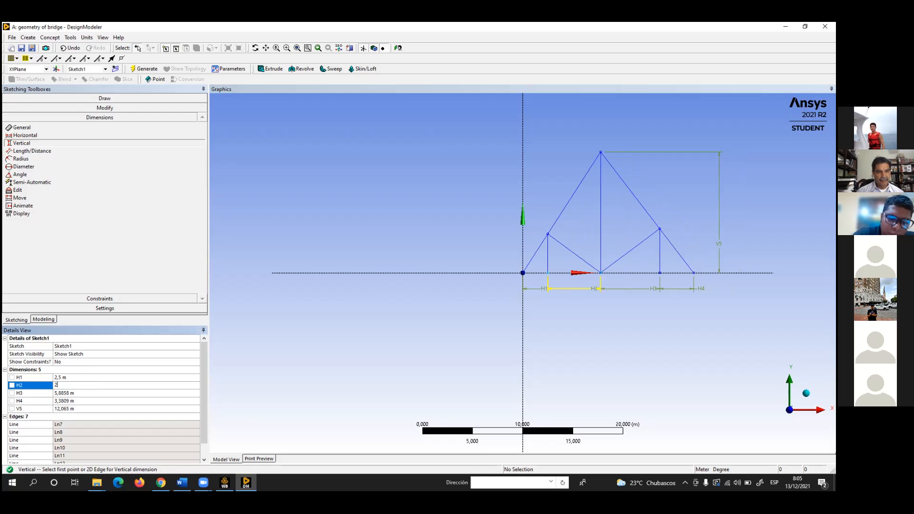
{"action": "left_click", "coordinate": [62, 393]}
{"action": "type", "text": "2,5"}
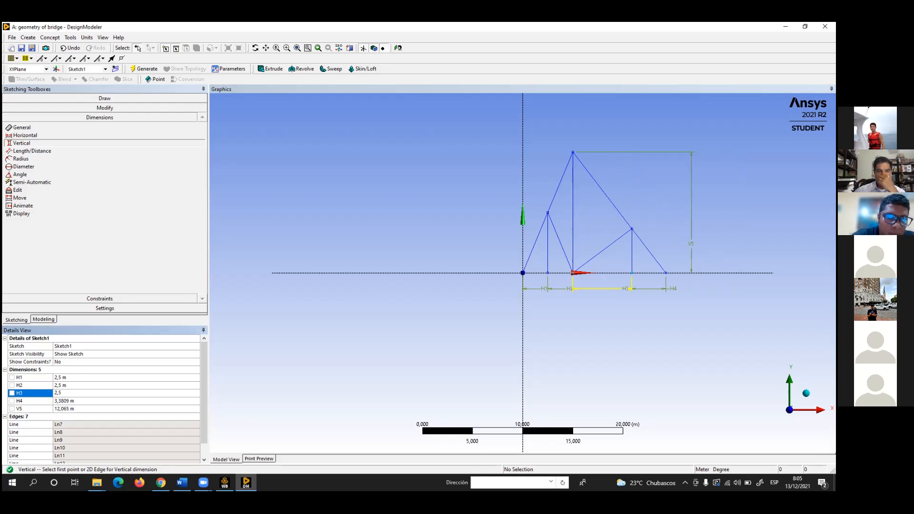
{"action": "left_click", "coordinate": [69, 401]}
{"action": "type", "text": "2,5"}
{"action": "left_click", "coordinate": [84, 386]}
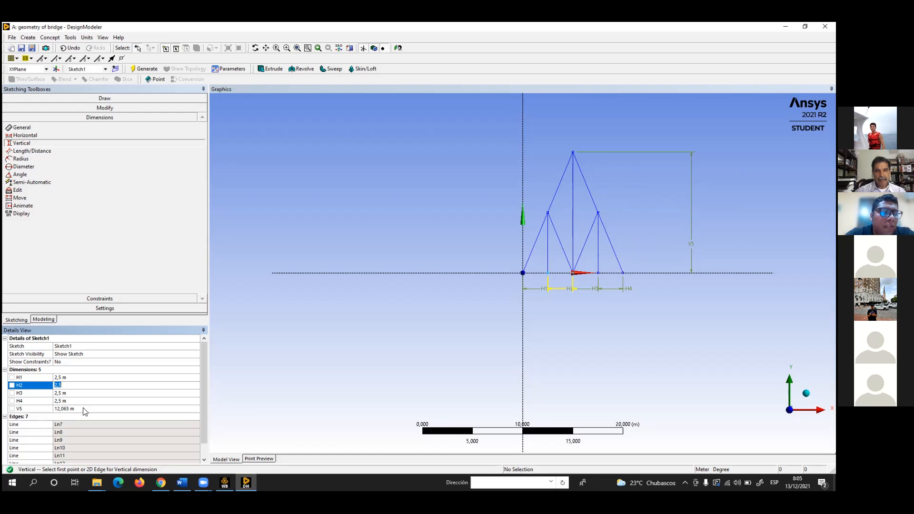
Set the truss's vertical height dimension V5 to 5 m
{"action": "left_click", "coordinate": [82, 409]}
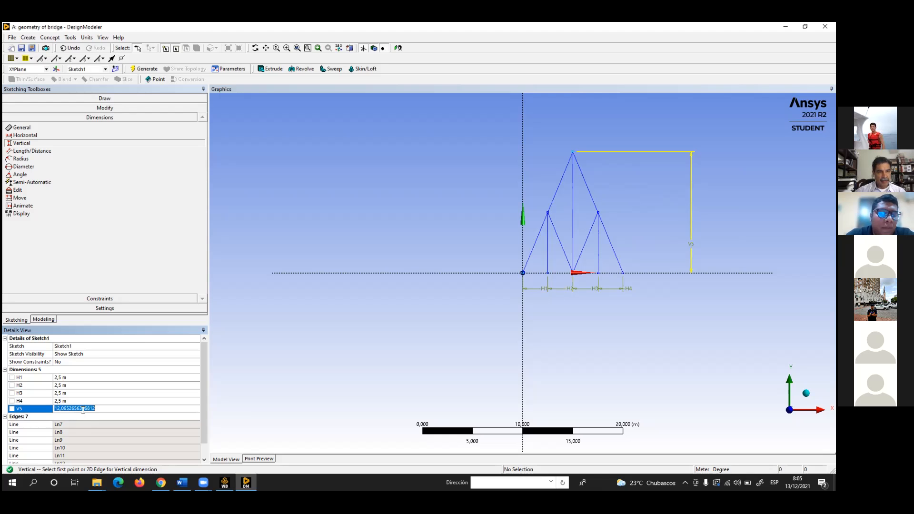
{"action": "type", "text": "5"}
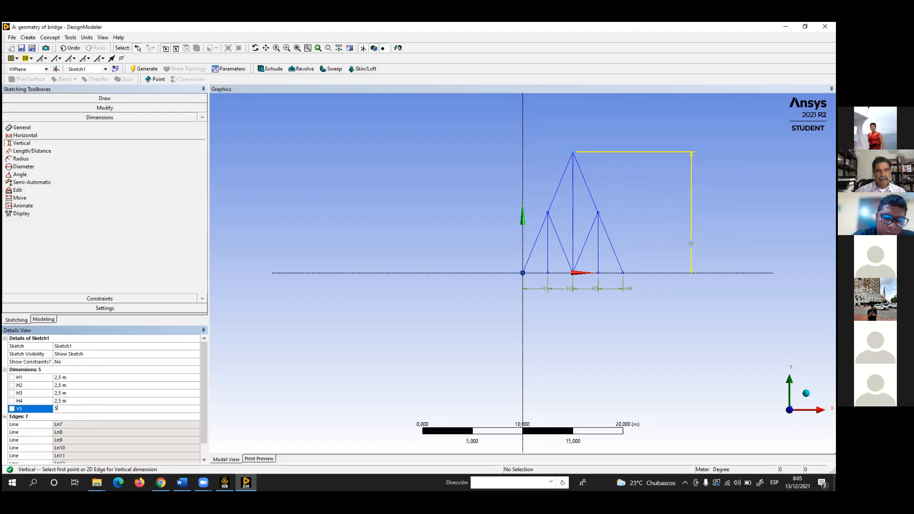
{"action": "left_click", "coordinate": [104, 393]}
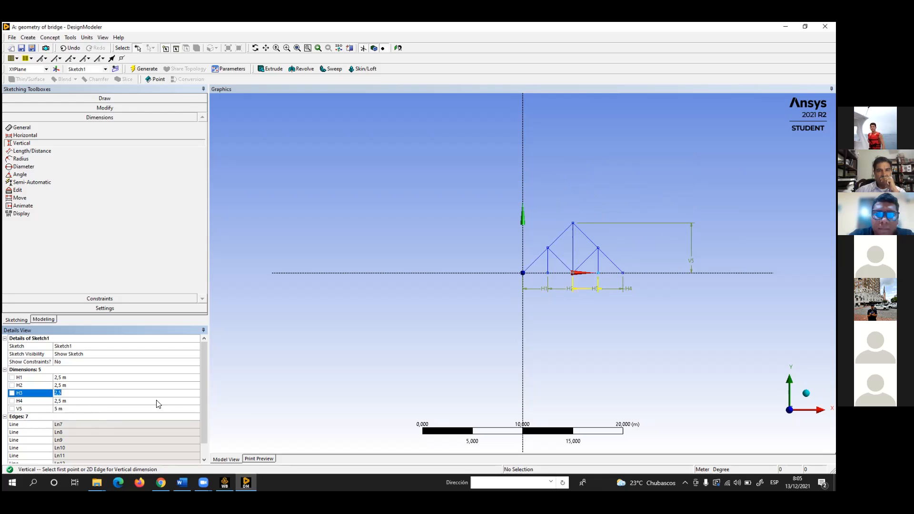
{"action": "scroll", "coordinate": [651, 241], "scroll_direction": "up", "scroll_amount": 5}
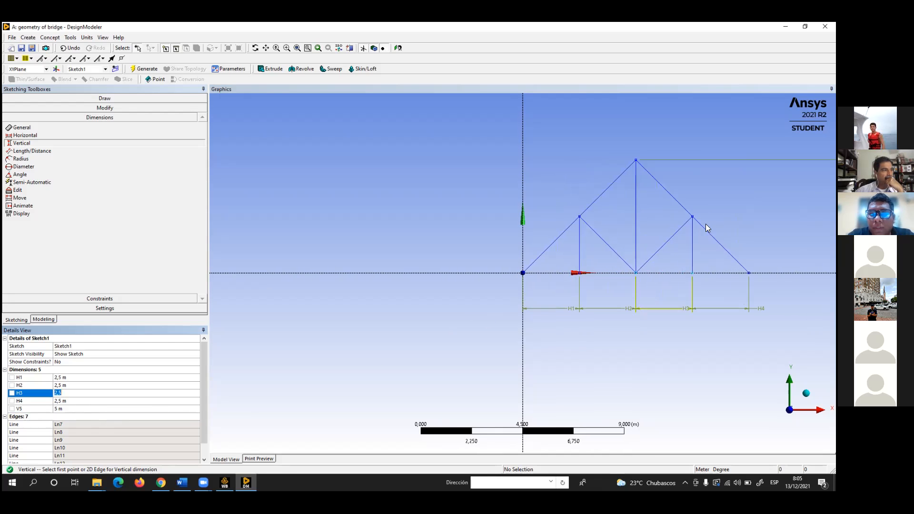
{"action": "scroll", "coordinate": [638, 228], "scroll_direction": "down", "scroll_amount": 2}
{"action": "scroll", "coordinate": [648, 229], "scroll_direction": "up", "scroll_amount": 2}
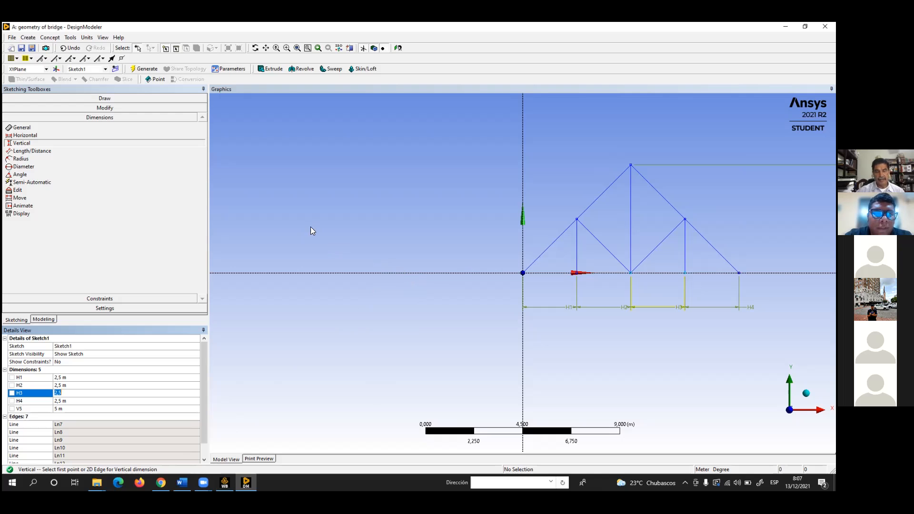
{"action": "scroll", "coordinate": [330, 250], "scroll_direction": "down", "scroll_amount": 2}
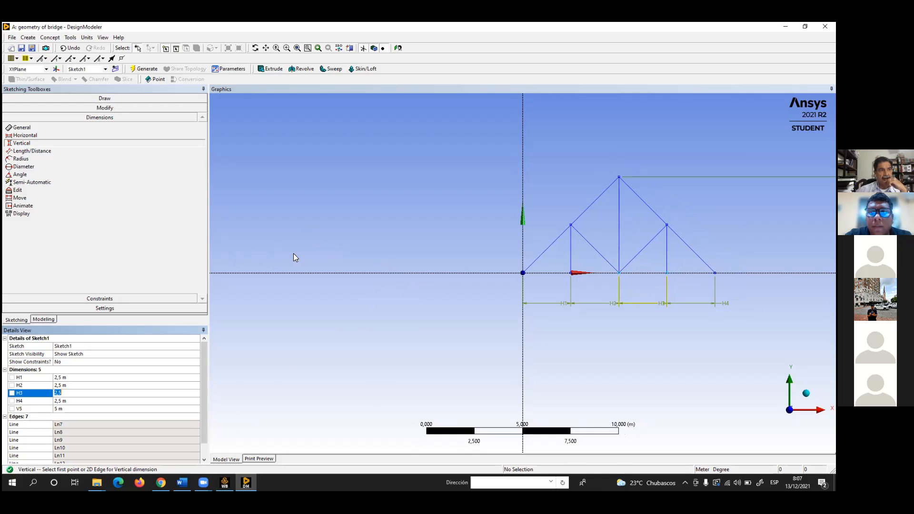
{"action": "scroll", "coordinate": [293, 253], "scroll_direction": "down", "scroll_amount": 1}
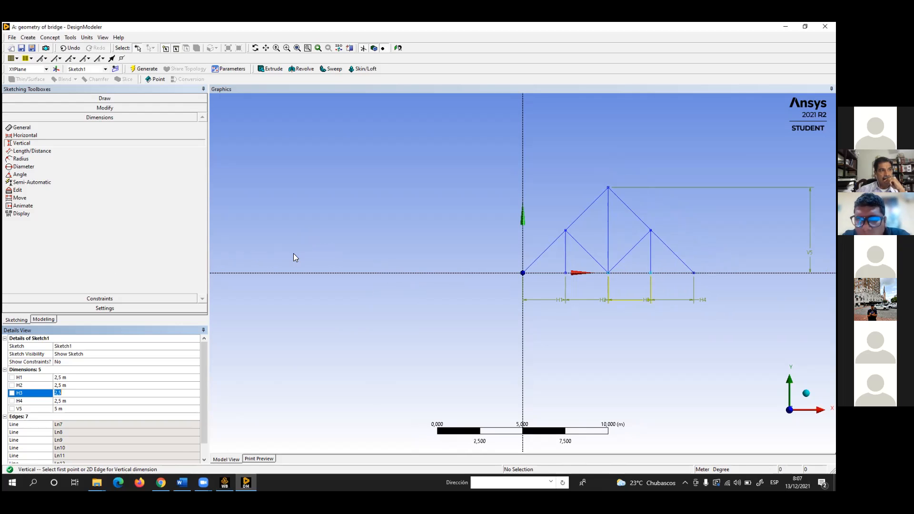
{"action": "left_click", "coordinate": [620, 75]}
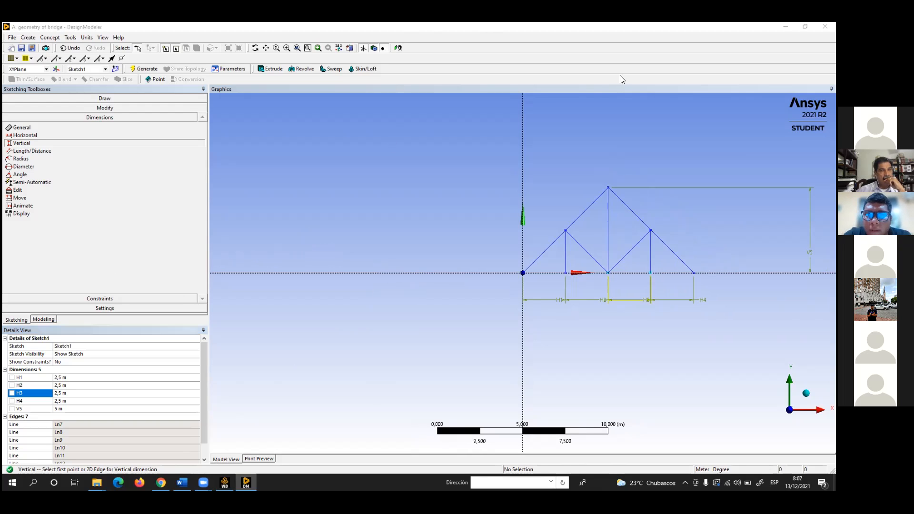
{"action": "left_click_drag", "start_coordinate": [661, 230], "coordinate": [666, 273]}
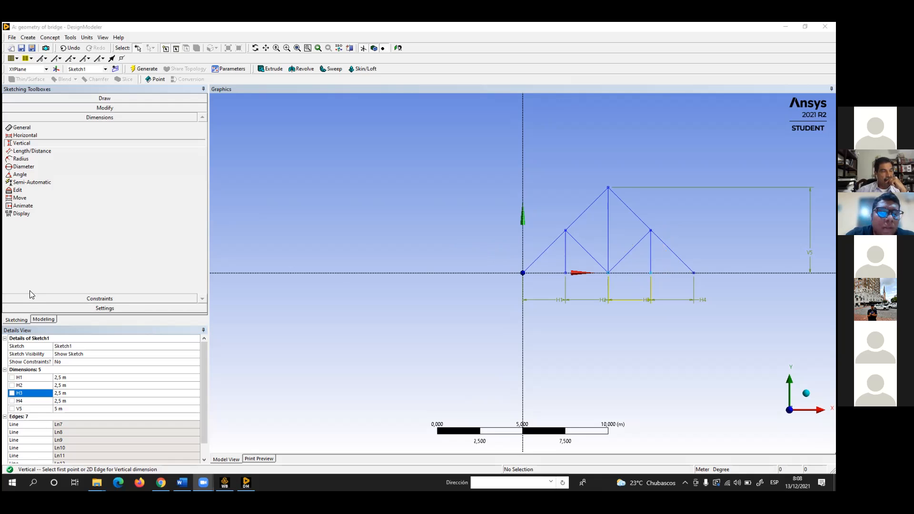
Create a Lines From Sketches feature with the truss sketch under XYPlane applied as its base object
{"action": "left_click", "coordinate": [41, 319]}
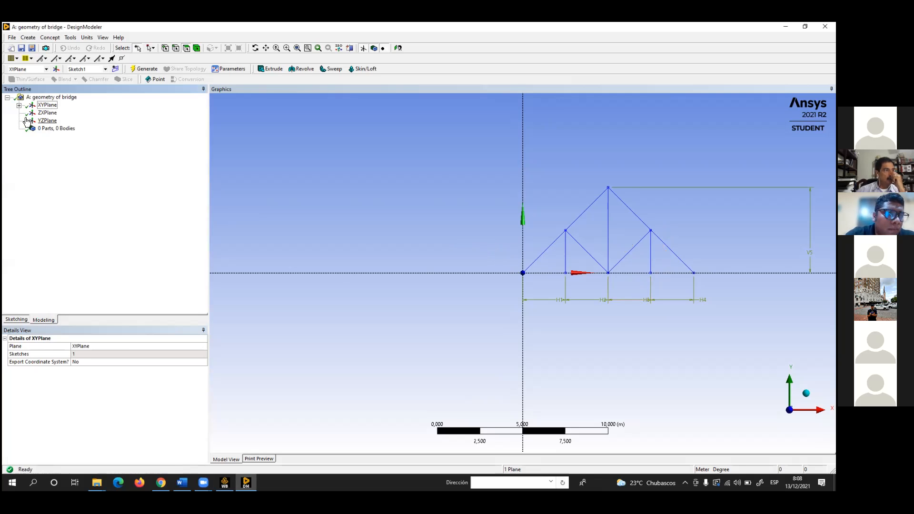
{"action": "left_click", "coordinate": [19, 105]}
{"action": "left_click", "coordinate": [59, 113]}
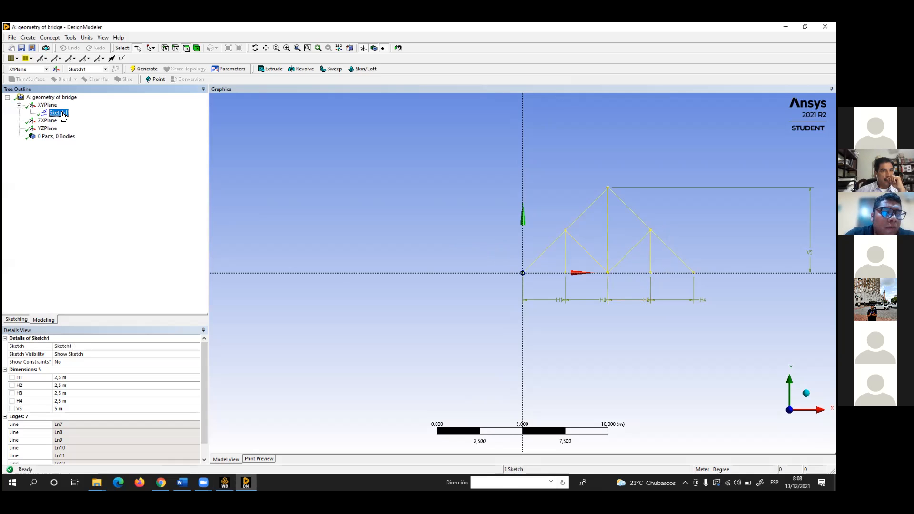
{"action": "left_click", "coordinate": [51, 38]}
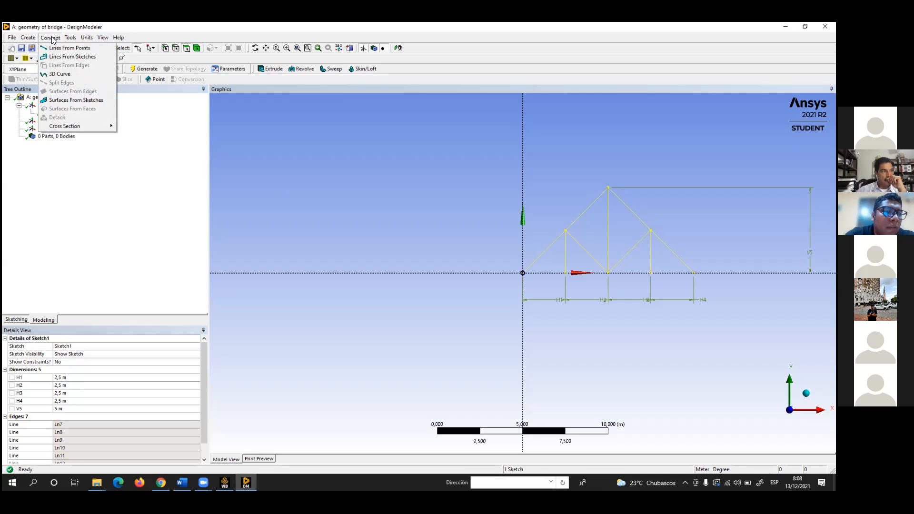
{"action": "left_click", "coordinate": [62, 59]}
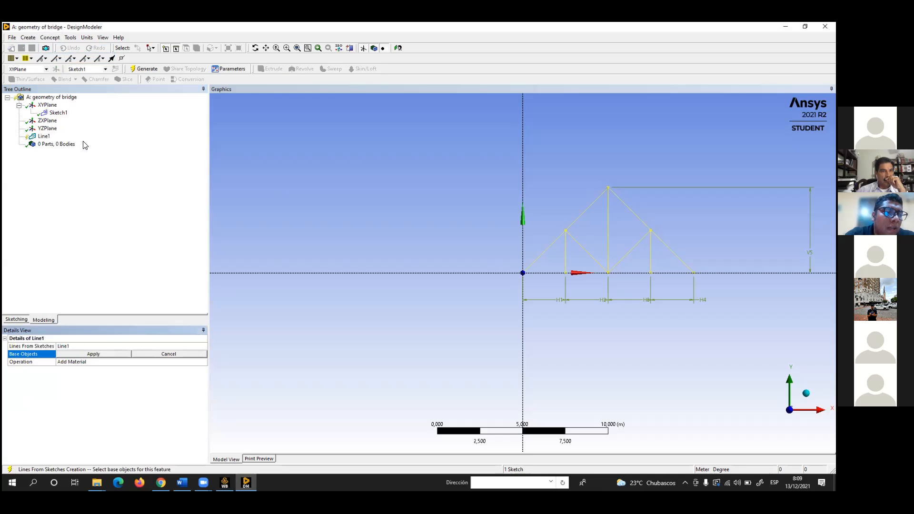
{"action": "left_click", "coordinate": [44, 136]}
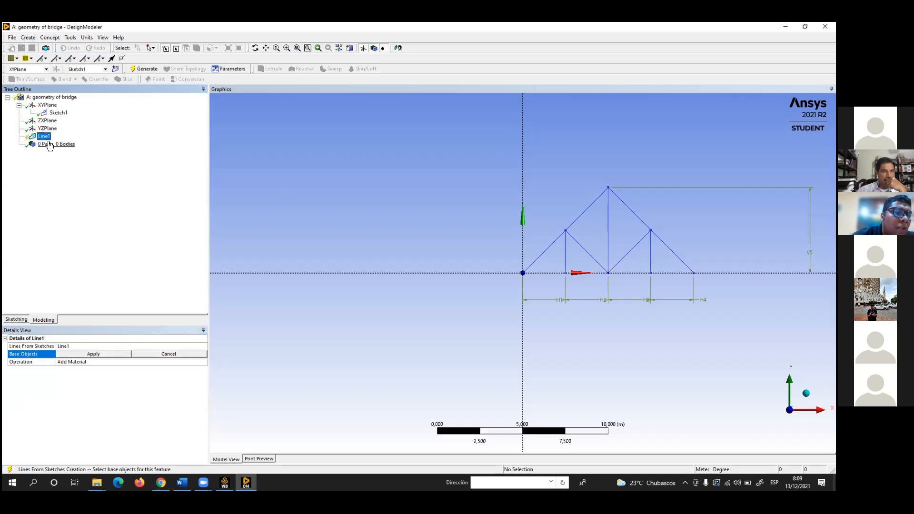
{"action": "left_click", "coordinate": [58, 113]}
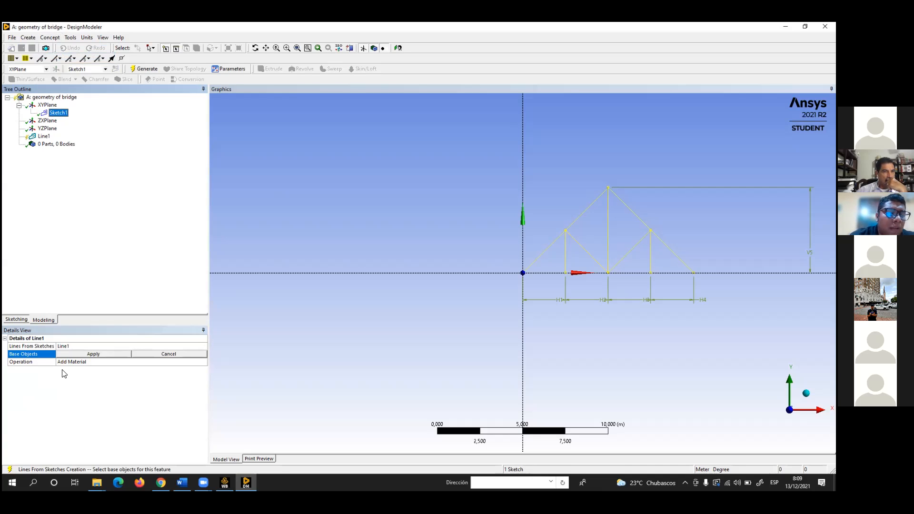
{"action": "left_click", "coordinate": [80, 355]}
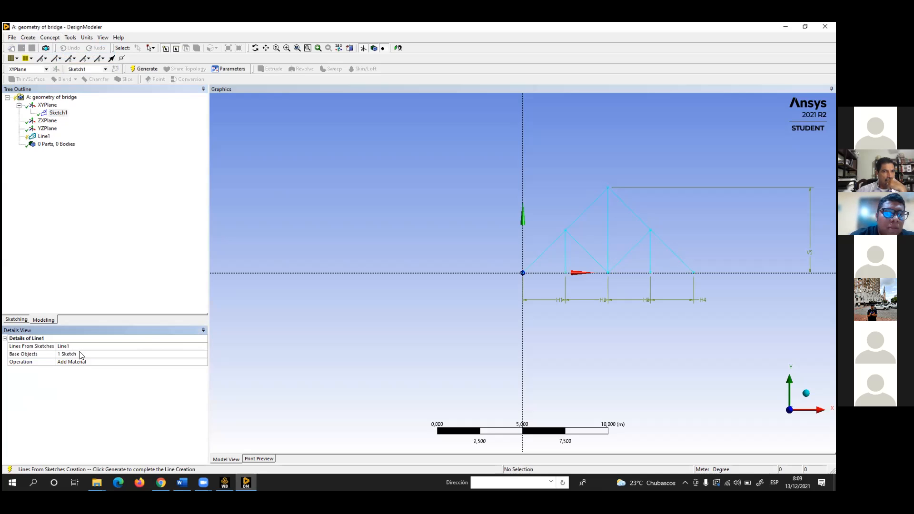
Generate the line body from the truss sketch
{"action": "scroll", "coordinate": [702, 253], "scroll_direction": "up", "scroll_amount": 3}
{"action": "scroll", "coordinate": [616, 186], "scroll_direction": "up", "scroll_amount": 3}
{"action": "scroll", "coordinate": [616, 187], "scroll_direction": "down", "scroll_amount": 3}
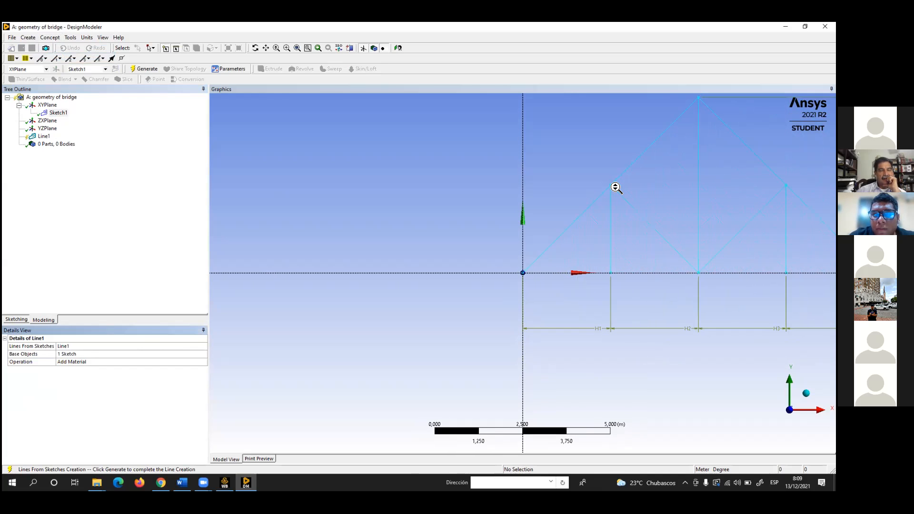
{"action": "scroll", "coordinate": [615, 187], "scroll_direction": "down", "scroll_amount": 1}
{"action": "scroll", "coordinate": [616, 187], "scroll_direction": "down", "scroll_amount": 3}
{"action": "scroll", "coordinate": [615, 187], "scroll_direction": "up", "scroll_amount": 2}
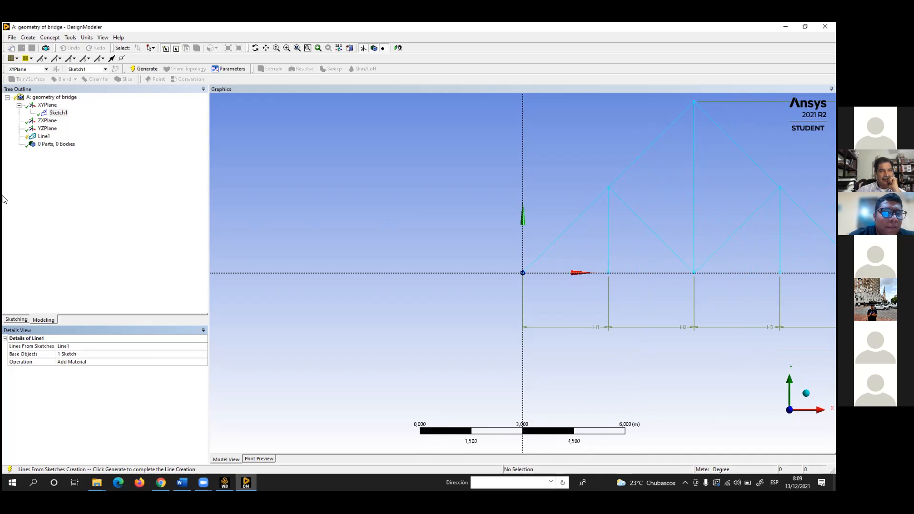
{"action": "left_click", "coordinate": [139, 69]}
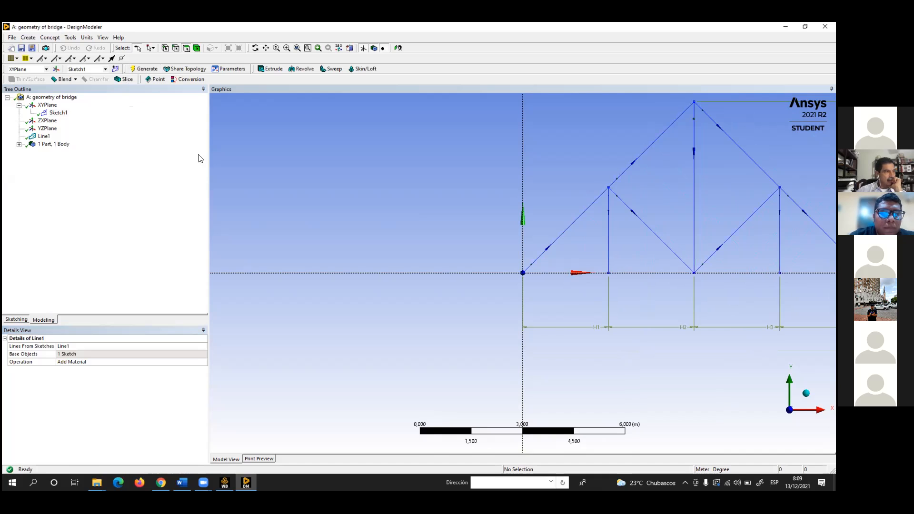
{"action": "scroll", "coordinate": [354, 243], "scroll_direction": "down", "scroll_amount": 2}
{"action": "scroll", "coordinate": [351, 242], "scroll_direction": "down", "scroll_amount": 1}
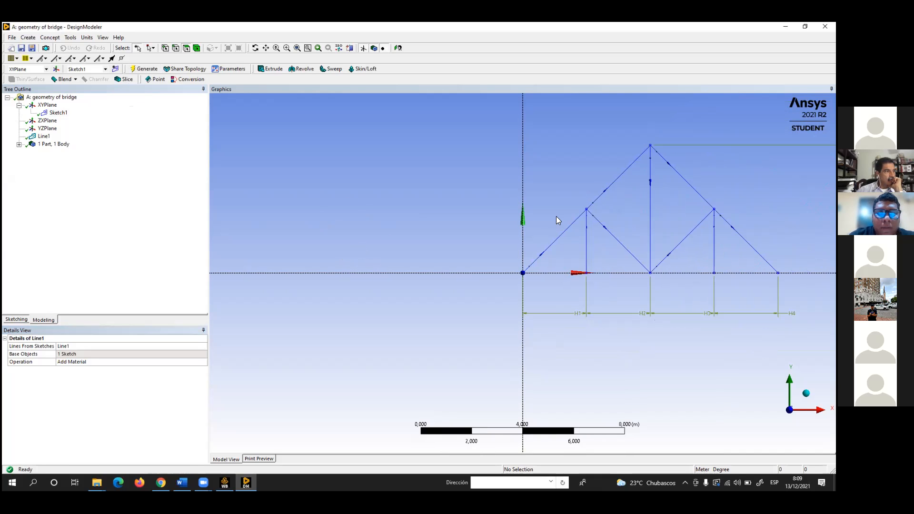
{"action": "scroll", "coordinate": [576, 225], "scroll_direction": "up", "scroll_amount": 4}
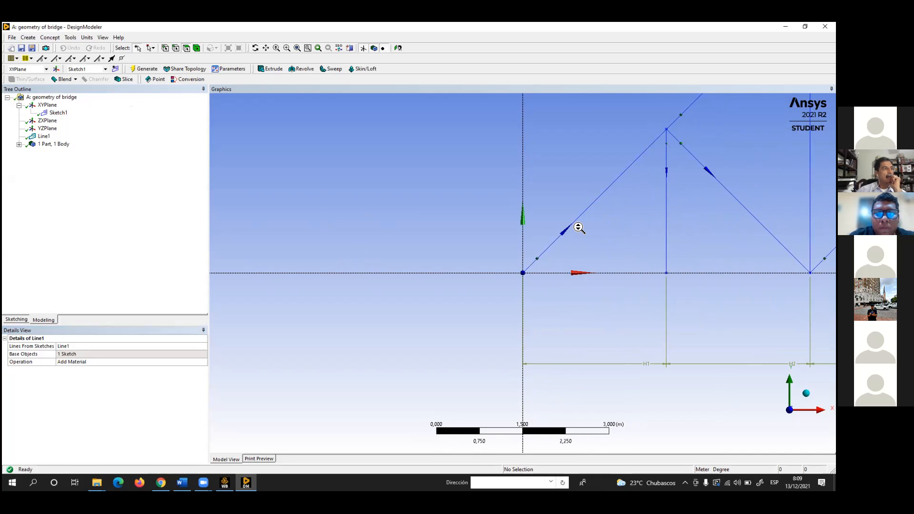
{"action": "scroll", "coordinate": [579, 227], "scroll_direction": "up", "scroll_amount": 1}
{"action": "scroll", "coordinate": [579, 228], "scroll_direction": "down", "scroll_amount": 3}
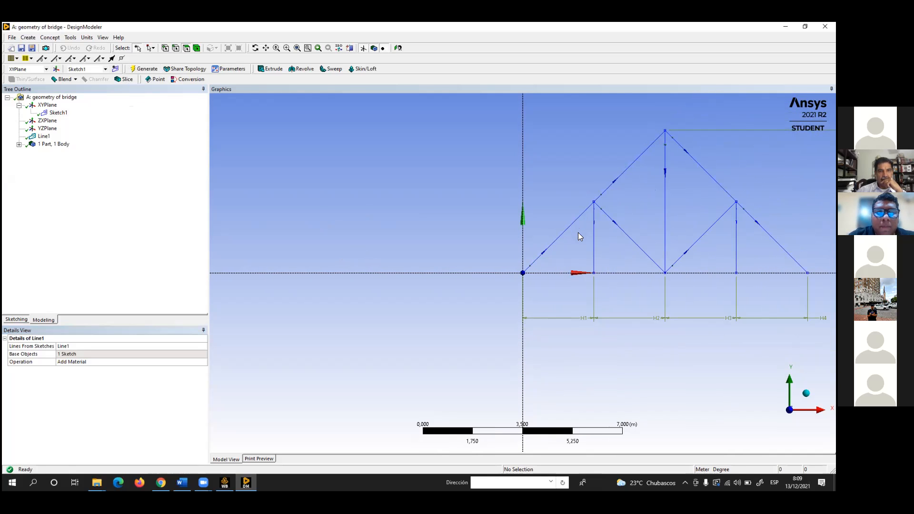
Select the generated line body under the part and add an I Section cross section to the model
{"action": "left_click", "coordinate": [19, 144]}
{"action": "left_click", "coordinate": [59, 152]}
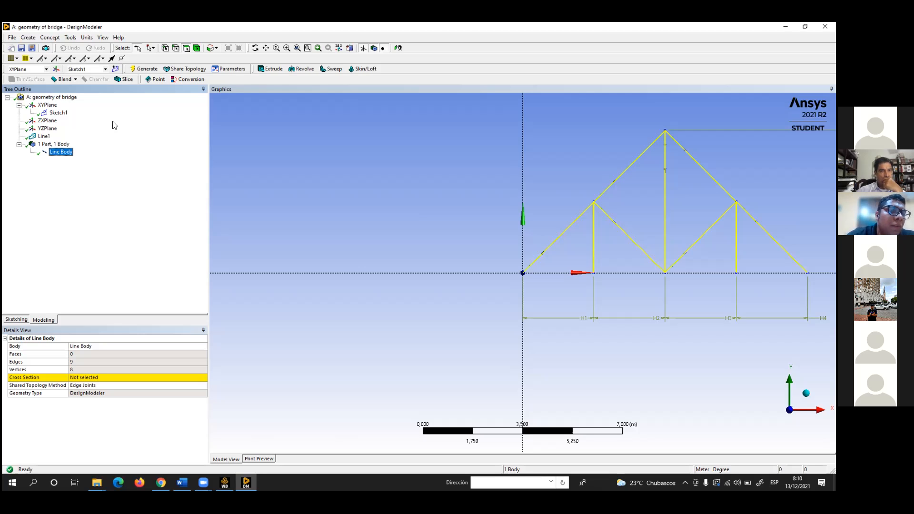
{"action": "left_click", "coordinate": [55, 38]}
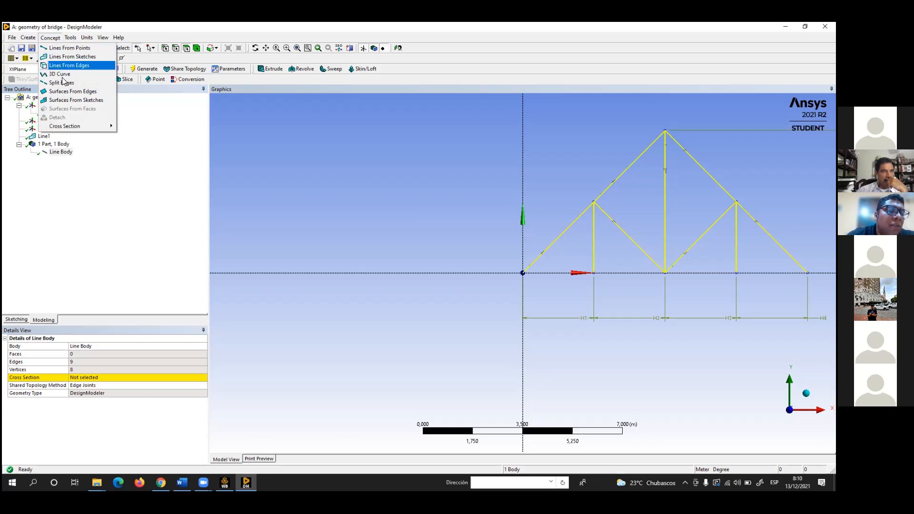
{"action": "mouse_move", "coordinate": [78, 124]}
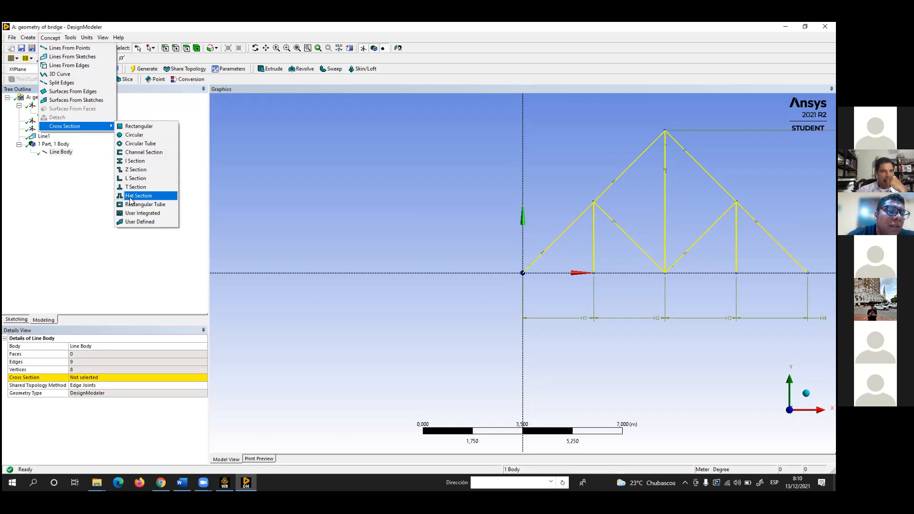
{"action": "left_click", "coordinate": [142, 163]}
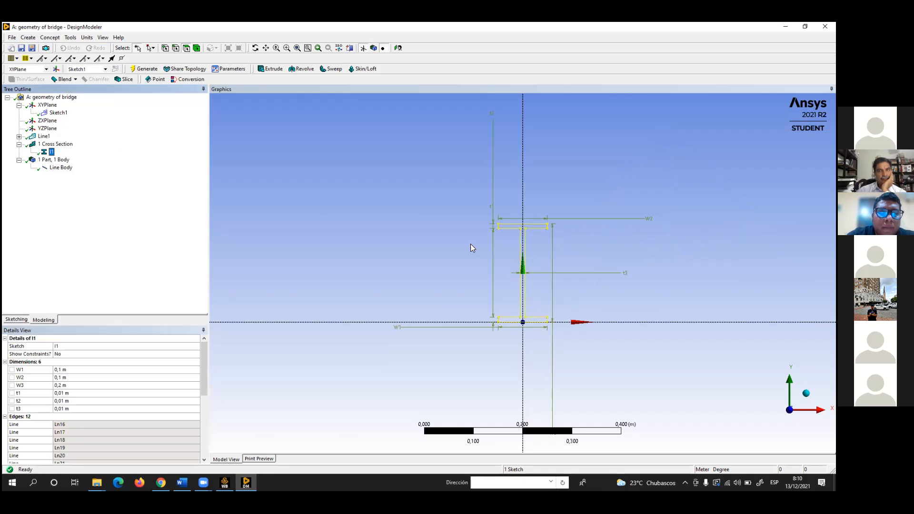
{"action": "scroll", "coordinate": [594, 233], "scroll_direction": "up", "scroll_amount": 2}
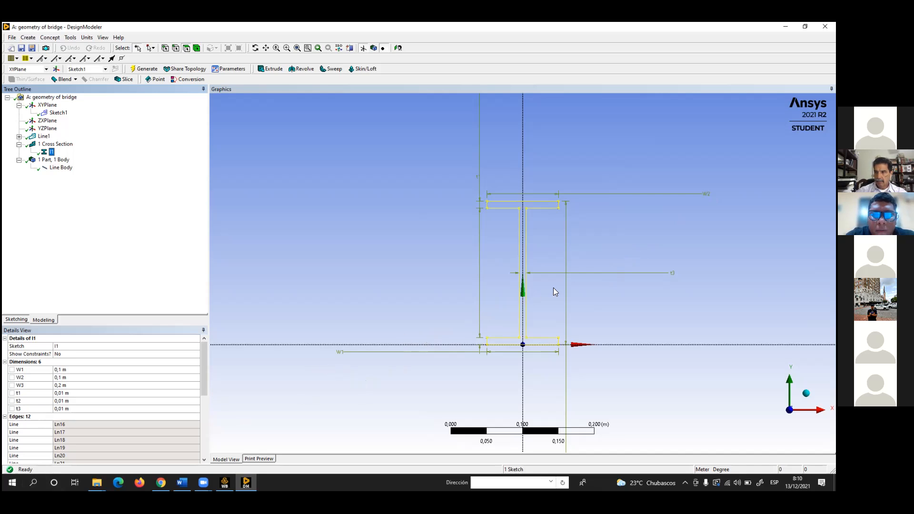
{"action": "scroll", "coordinate": [531, 268], "scroll_direction": "down", "scroll_amount": 2}
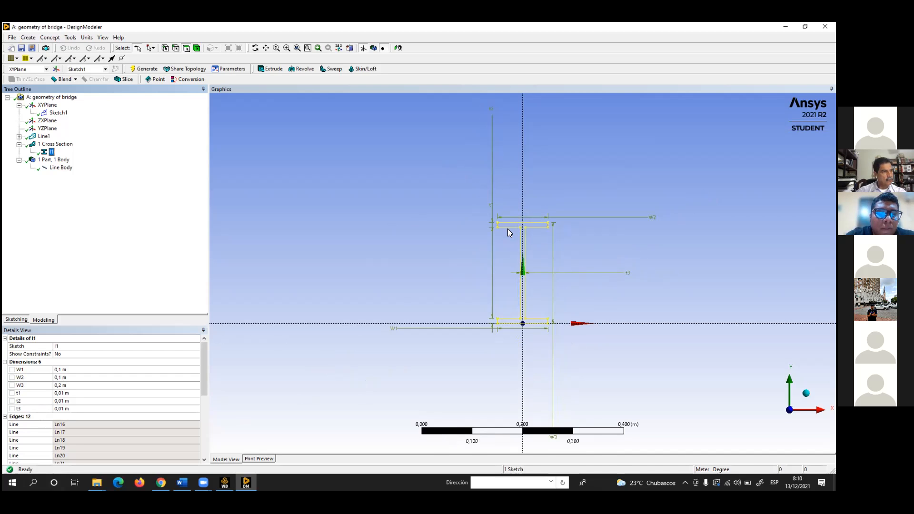
Switch to the PDF in Chrome and bring the I-beam dimension table on page 8 into view in a reduced window
{"action": "left_click", "coordinate": [161, 482]}
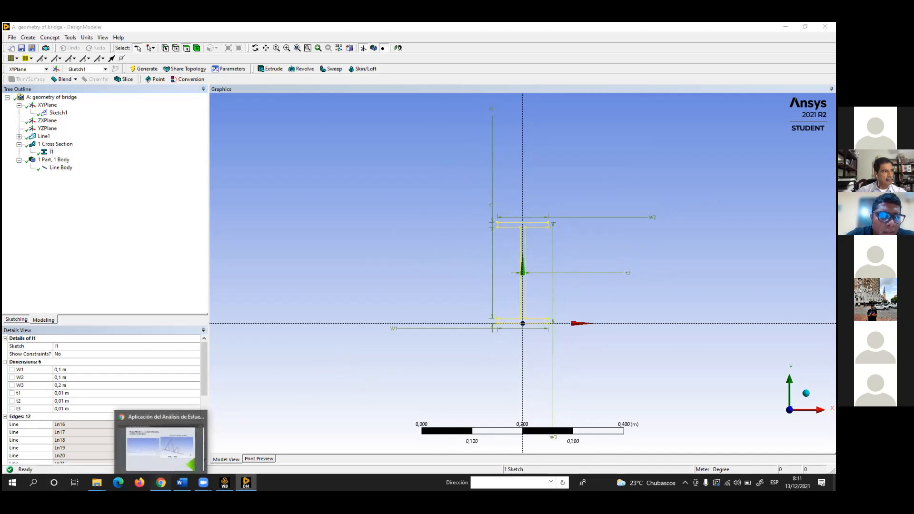
{"action": "scroll", "coordinate": [508, 234], "scroll_direction": "up", "scroll_amount": 8}
{"action": "scroll", "coordinate": [509, 236], "scroll_direction": "up", "scroll_amount": 9}
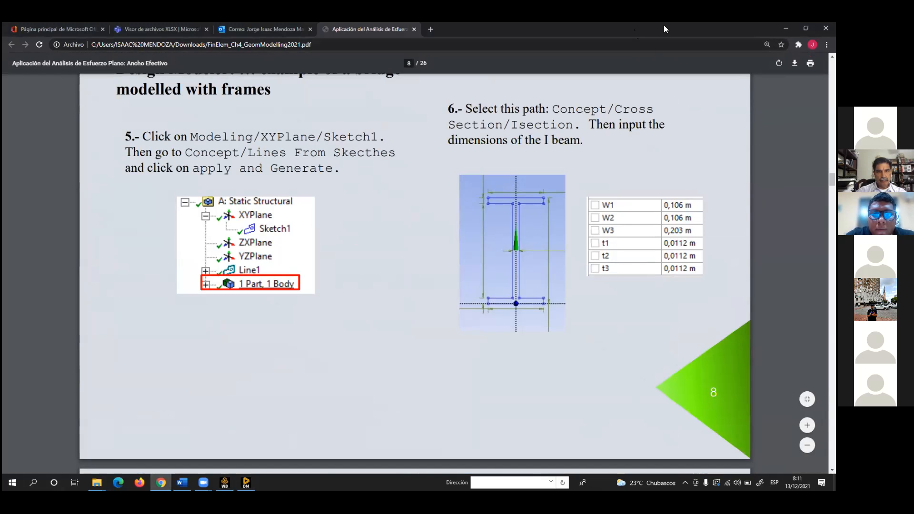
{"action": "left_click_drag", "start_coordinate": [663, 25], "coordinate": [672, 94]}
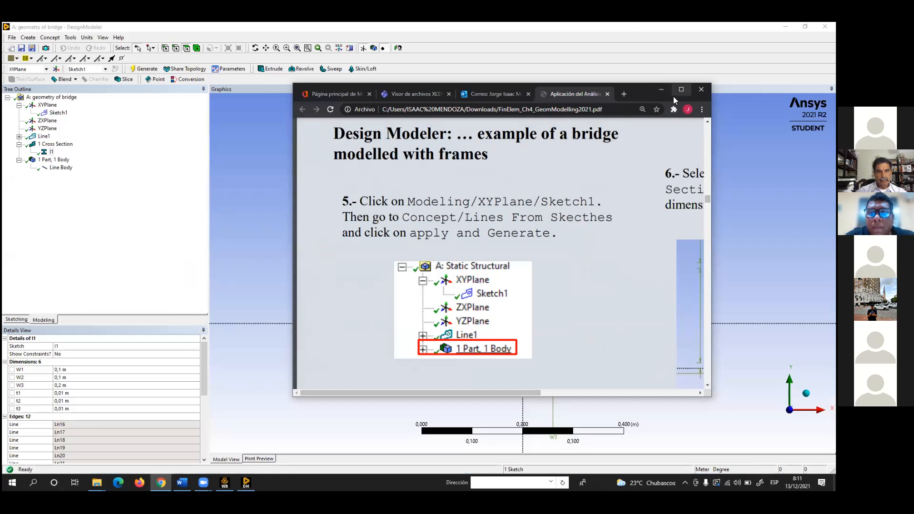
{"action": "left_click_drag", "start_coordinate": [479, 391], "coordinate": [667, 379]}
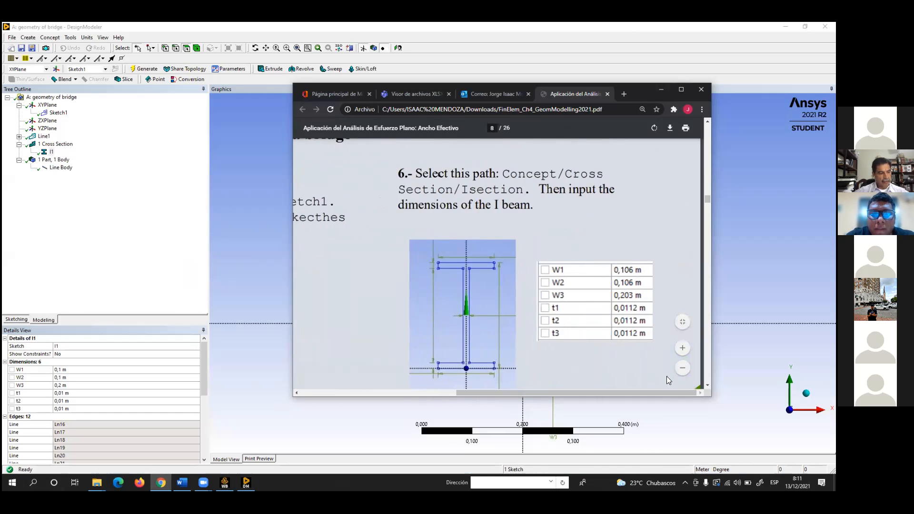
{"action": "left_click_drag", "start_coordinate": [634, 83], "coordinate": [618, 62]}
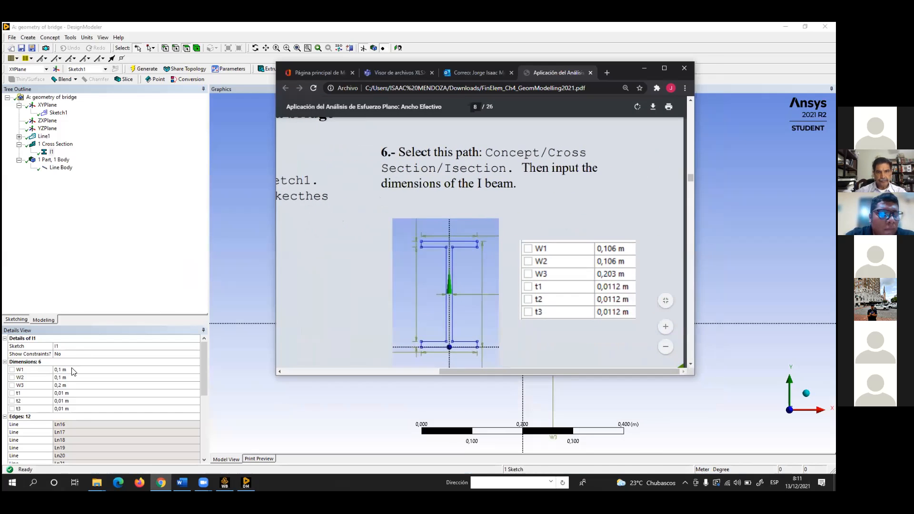
Reduce the DesignModeler window and place the PDF beside it so the section's dimensions can be entered from the table
{"action": "left_click", "coordinate": [361, 26]}
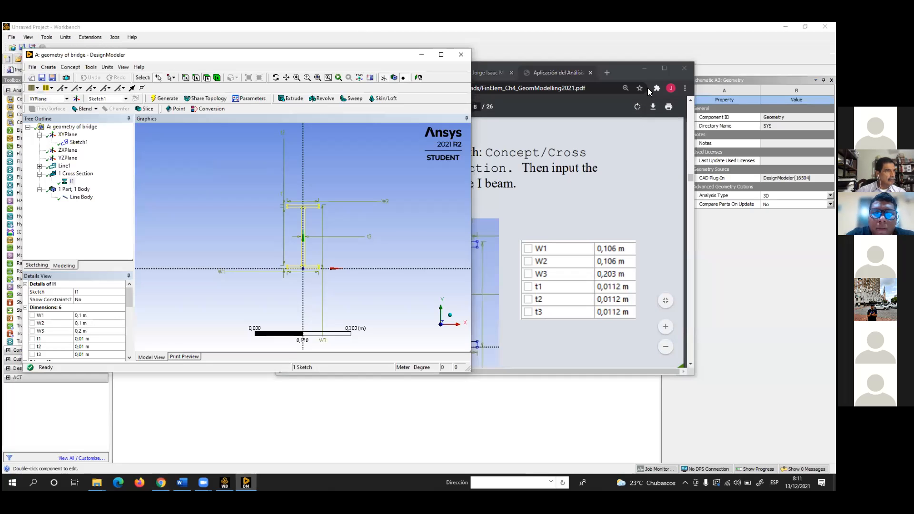
{"action": "left_click", "coordinate": [647, 88]}
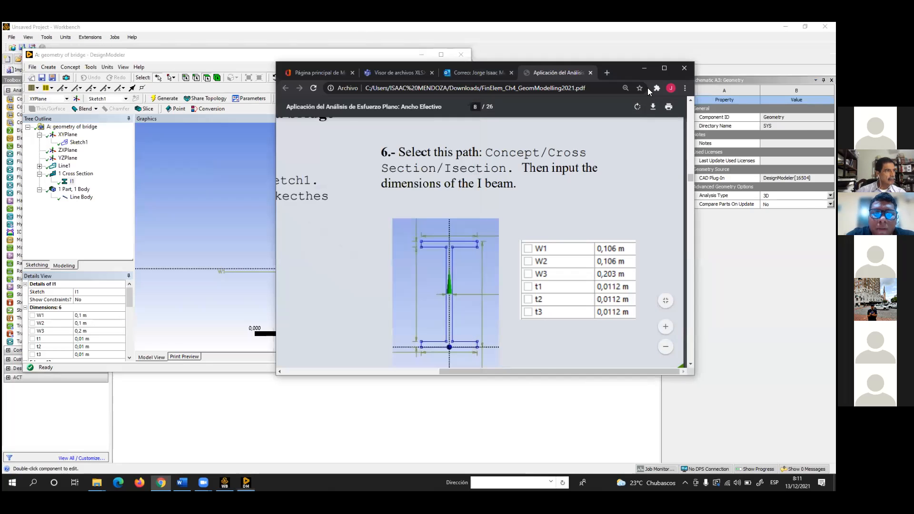
{"action": "left_click_drag", "start_coordinate": [647, 71], "coordinate": [756, 64]}
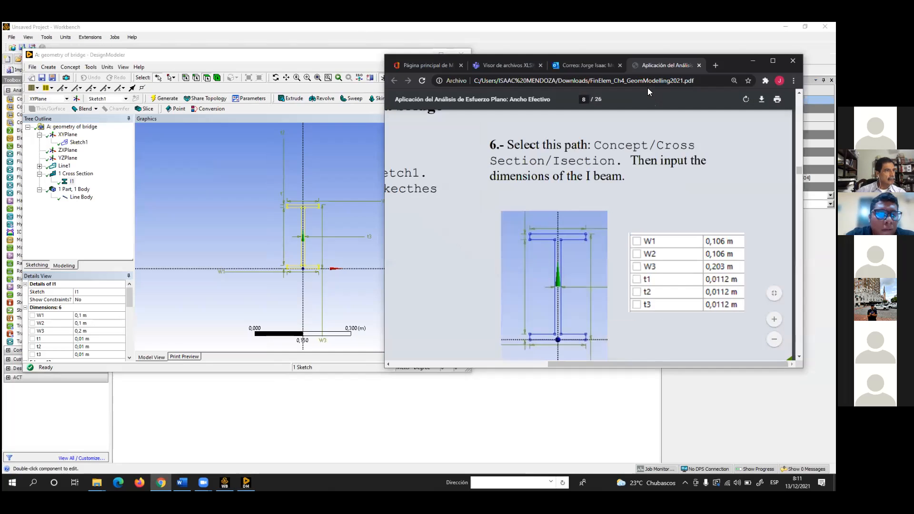
Set the I section's W1 and W2 to 0.106 m and W3 to 0.203 m in DesignModeler
{"action": "left_click", "coordinate": [99, 317]}
{"action": "left_click", "coordinate": [100, 315]}
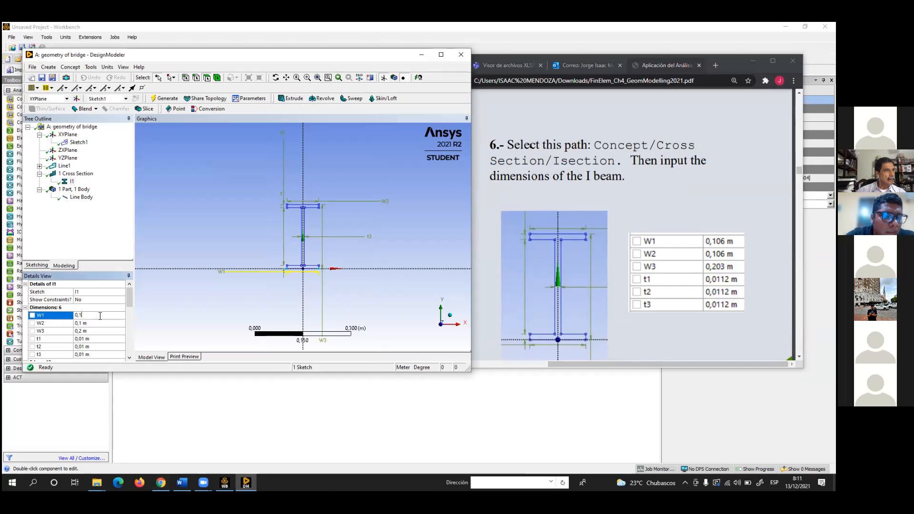
{"action": "type", "text": "06"}
{"action": "left_click", "coordinate": [88, 323]}
{"action": "left_click", "coordinate": [88, 324]}
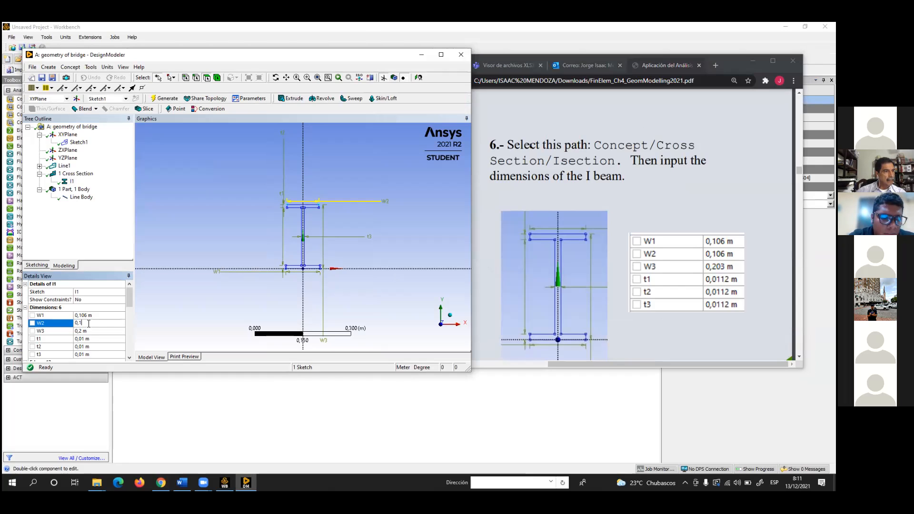
{"action": "type", "text": "06"}
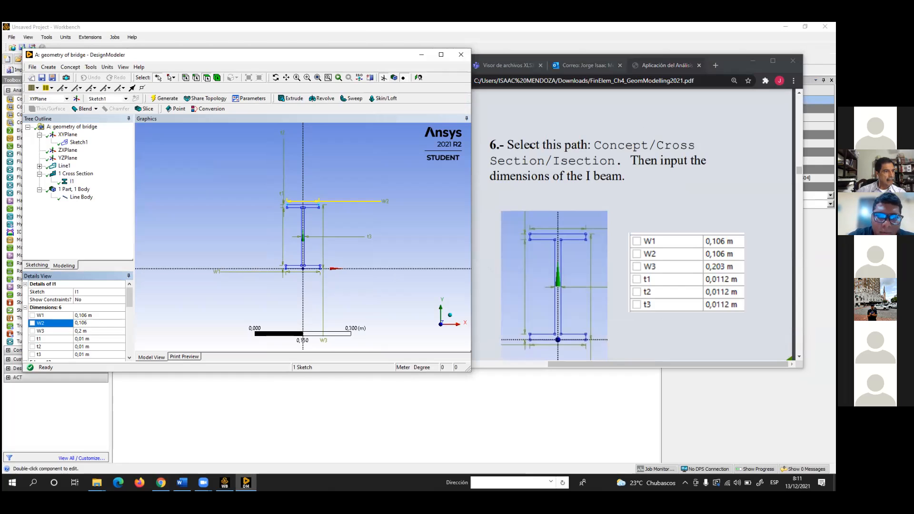
{"action": "left_click", "coordinate": [88, 331]}
{"action": "left_click", "coordinate": [89, 330]}
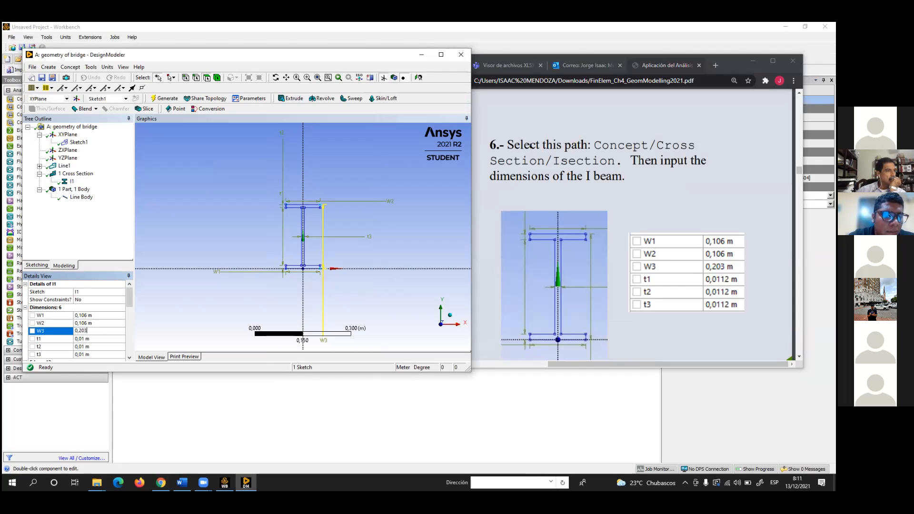
Set the I section's thicknesses t1, t2 and t3 to 0.0112 m, following the PDF table
{"action": "left_click", "coordinate": [93, 339]}
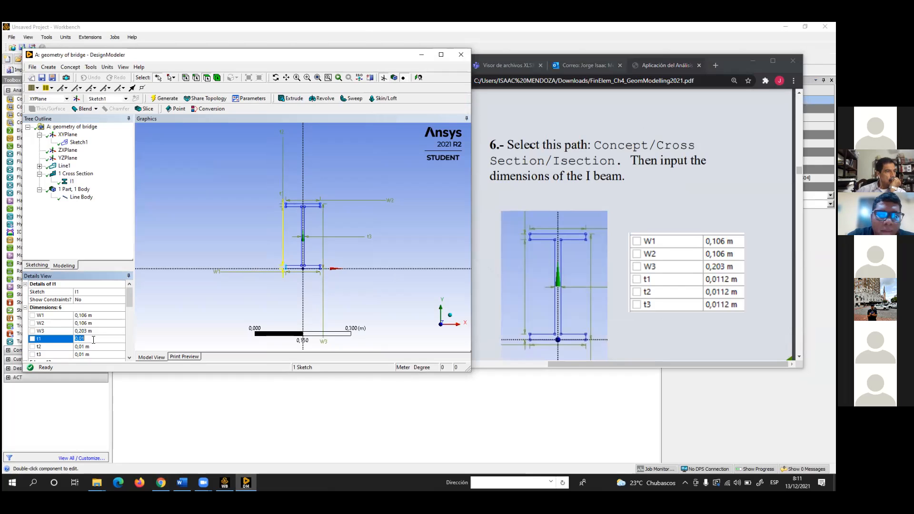
{"action": "left_click", "coordinate": [93, 339]}
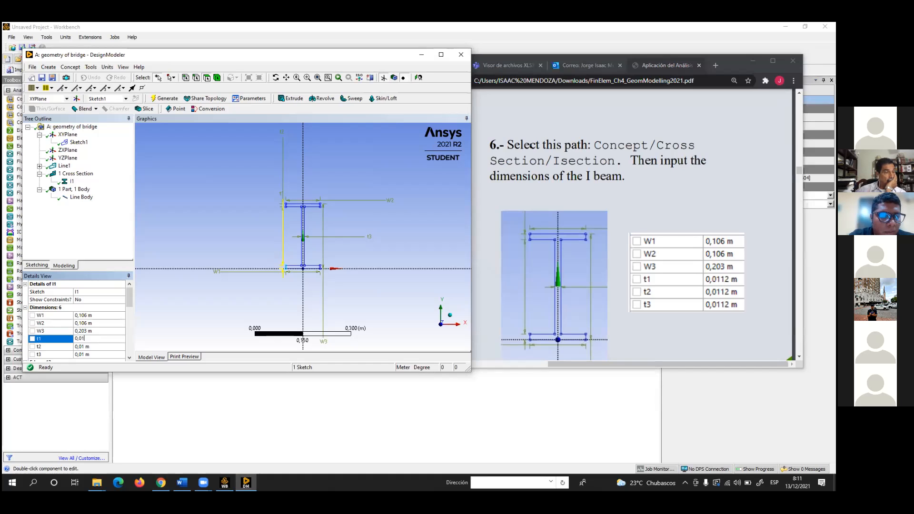
{"action": "left_click", "coordinate": [89, 346]}
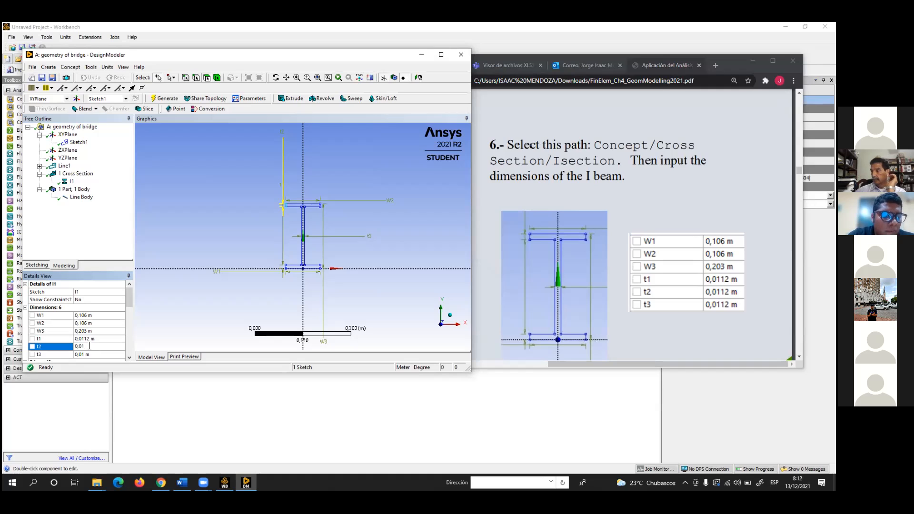
{"action": "type", "text": "12"}
{"action": "key", "text": "Return"}
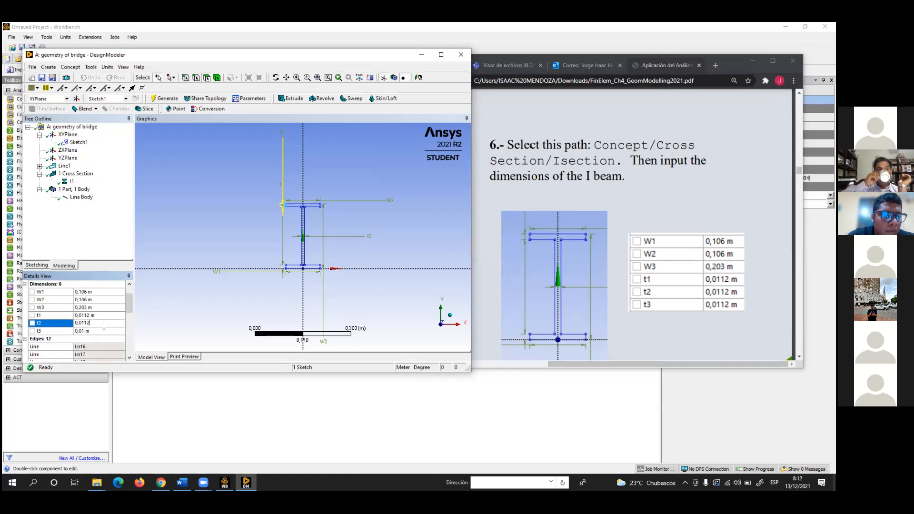
{"action": "left_click", "coordinate": [99, 332]}
{"action": "scroll", "coordinate": [100, 335], "scroll_direction": "down", "scroll_amount": 2}
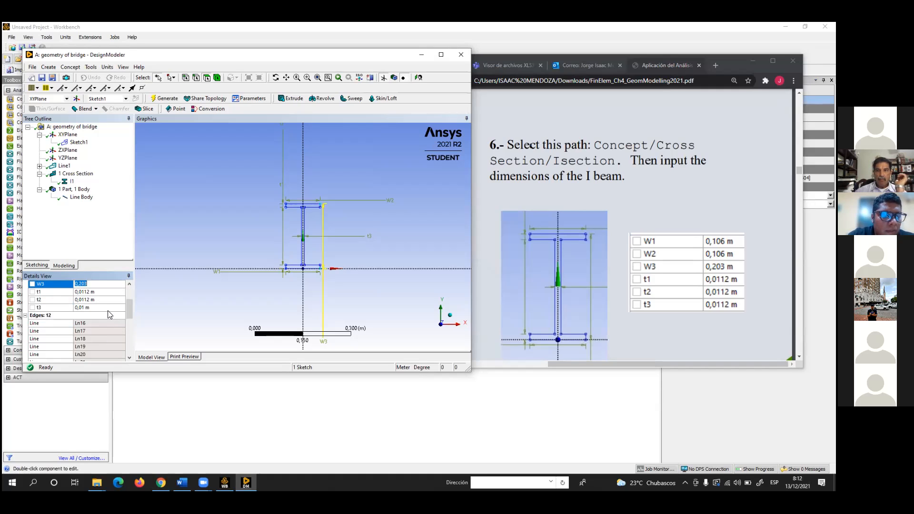
{"action": "left_click", "coordinate": [108, 309]}
{"action": "left_click", "coordinate": [108, 308]}
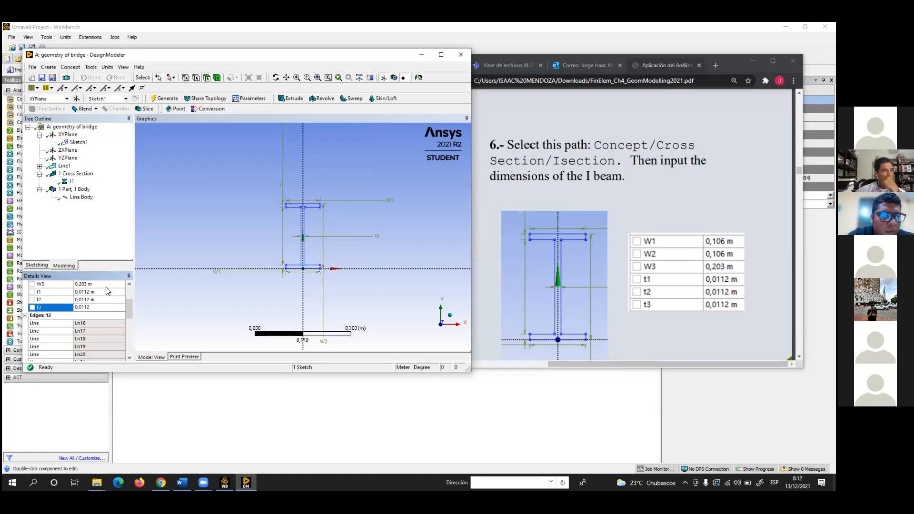
{"action": "key", "text": "Return"}
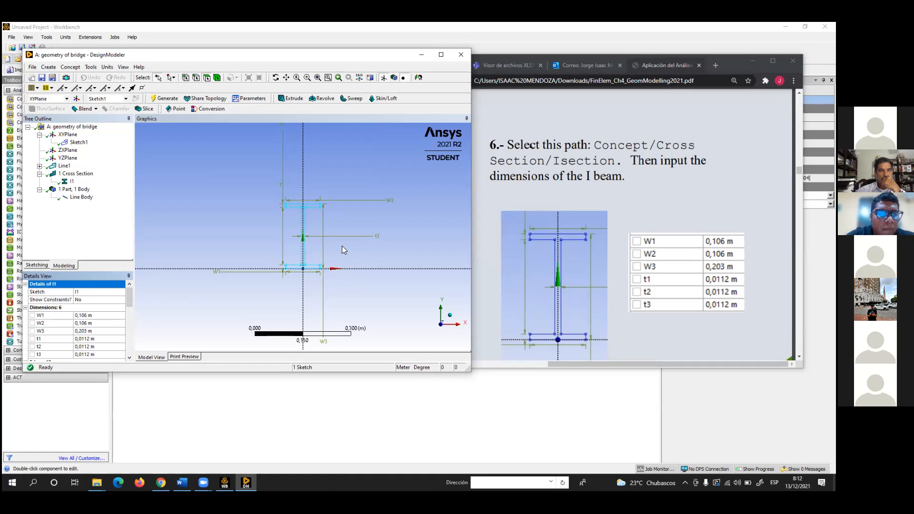
{"action": "scroll", "coordinate": [323, 223], "scroll_direction": "up", "scroll_amount": 5}
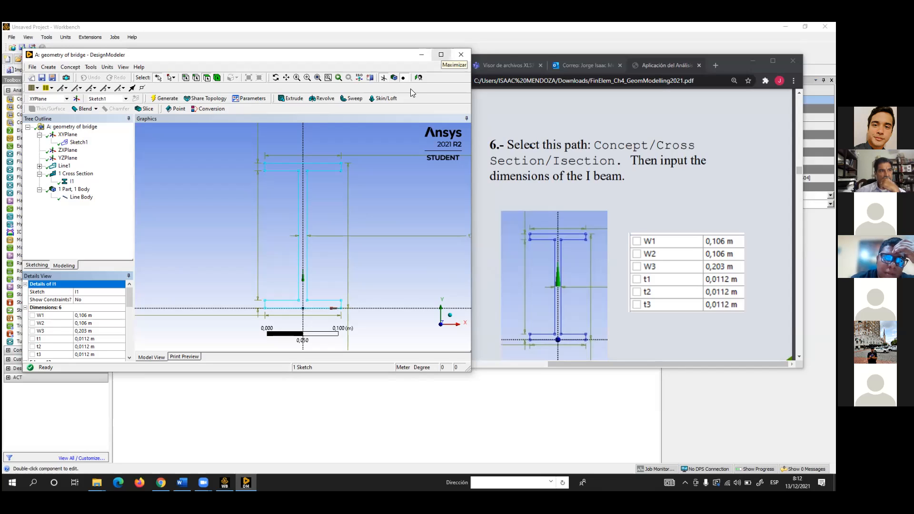
Maximize the DesignModeler window and delete the I1 cross section from the model
{"action": "left_click", "coordinate": [440, 55]}
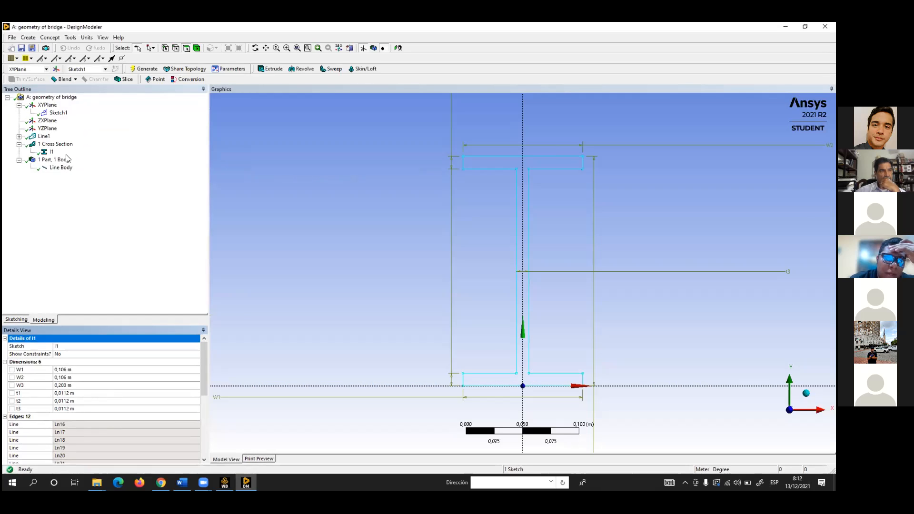
{"action": "left_click", "coordinate": [65, 144]}
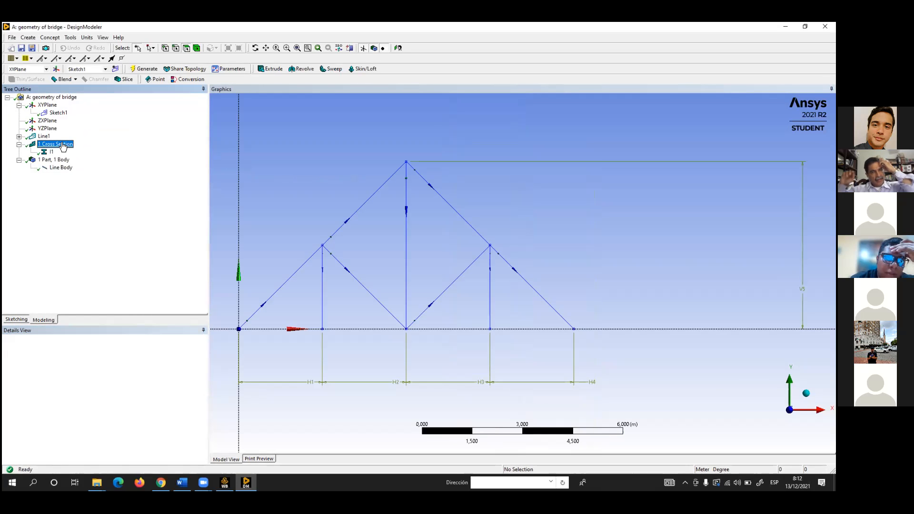
{"action": "right_click", "coordinate": [61, 149]}
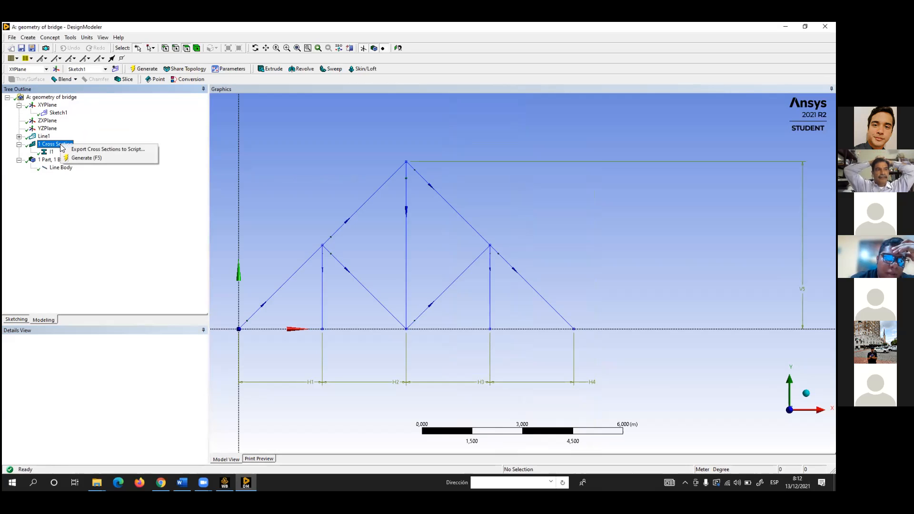
{"action": "left_click", "coordinate": [56, 165]}
{"action": "left_click", "coordinate": [44, 152]}
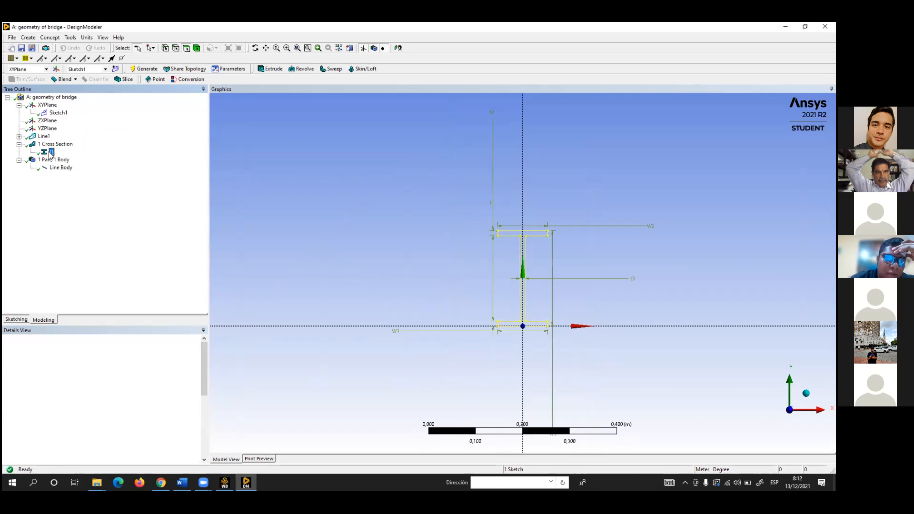
{"action": "right_click", "coordinate": [43, 153]}
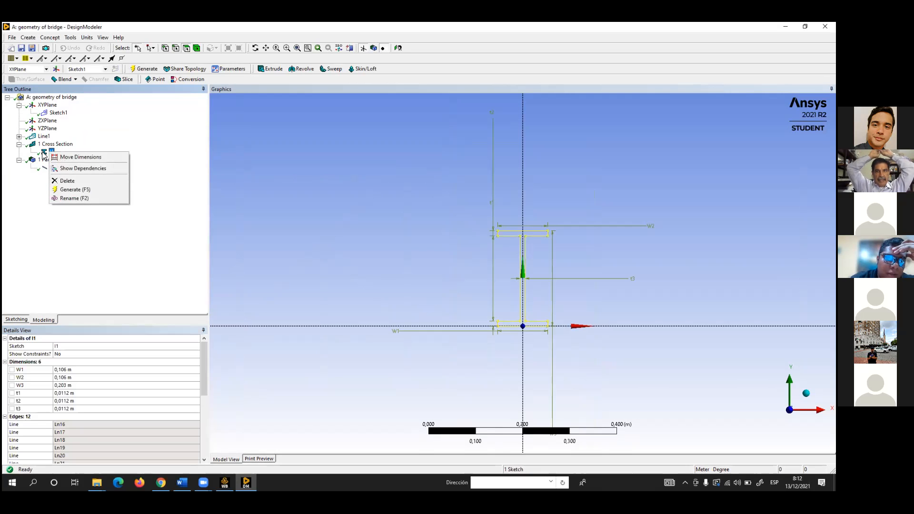
{"action": "left_click", "coordinate": [67, 180]}
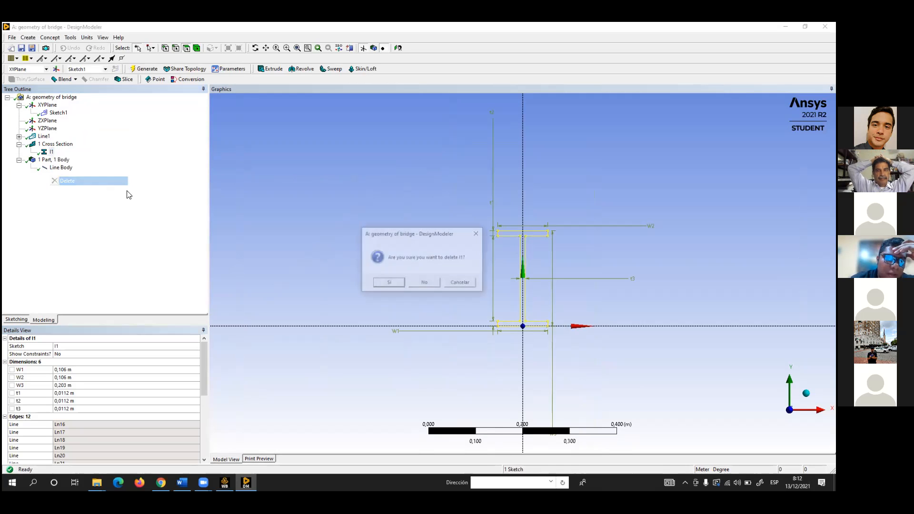
{"action": "left_click", "coordinate": [389, 284]}
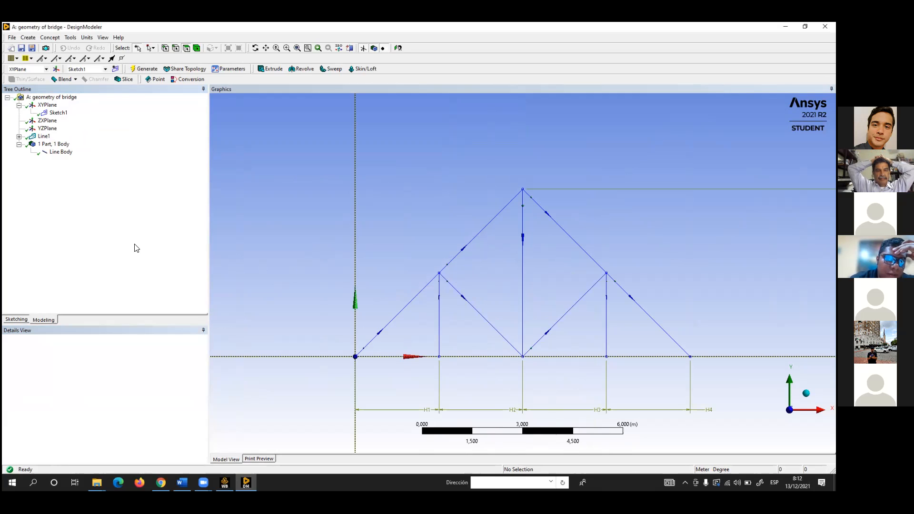
Select the line body under the part and add a new I Section cross section
{"action": "left_click", "coordinate": [61, 152]}
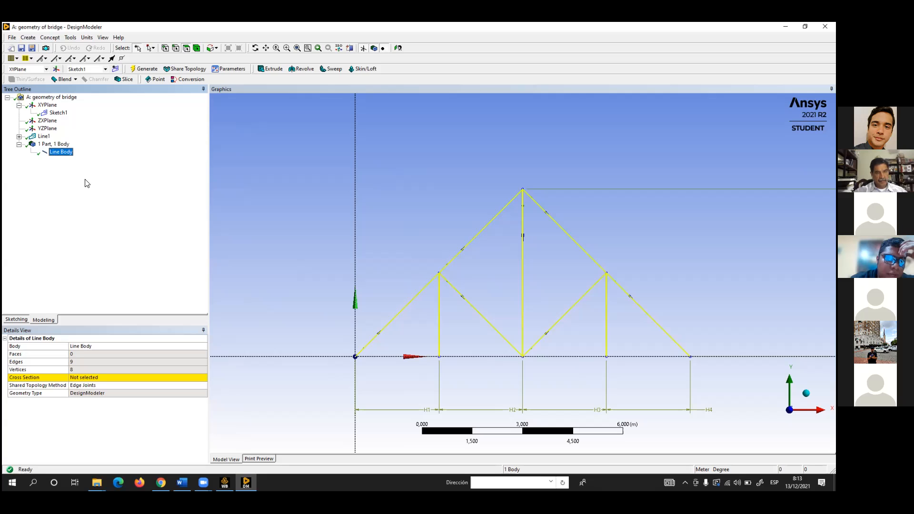
{"action": "left_click", "coordinate": [57, 39]}
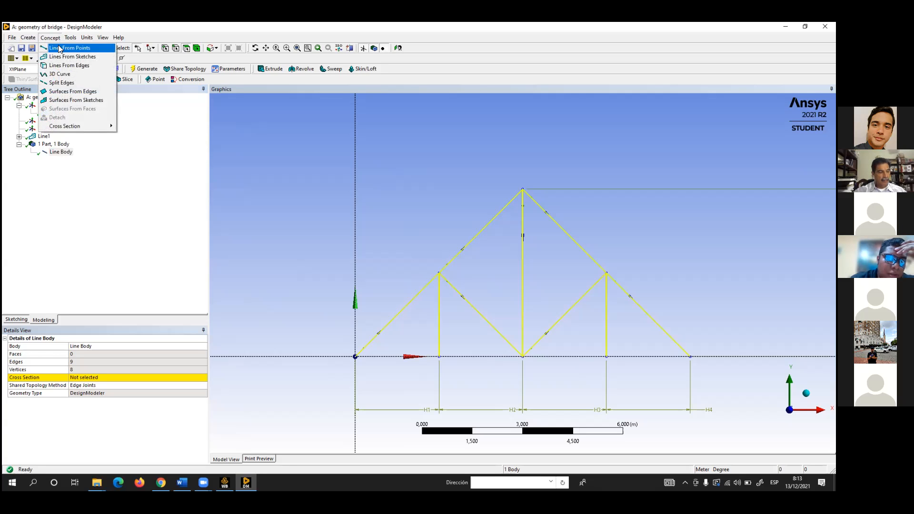
{"action": "mouse_move", "coordinate": [64, 129]}
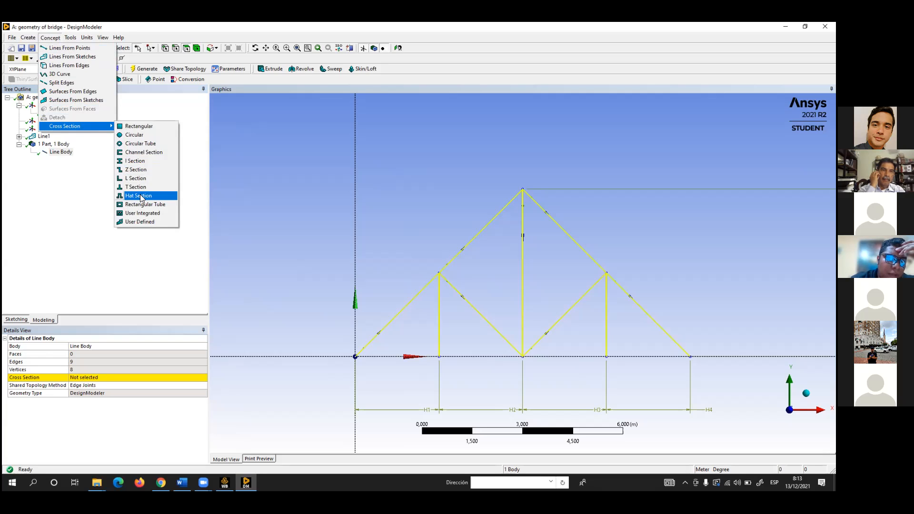
{"action": "left_click", "coordinate": [141, 162]}
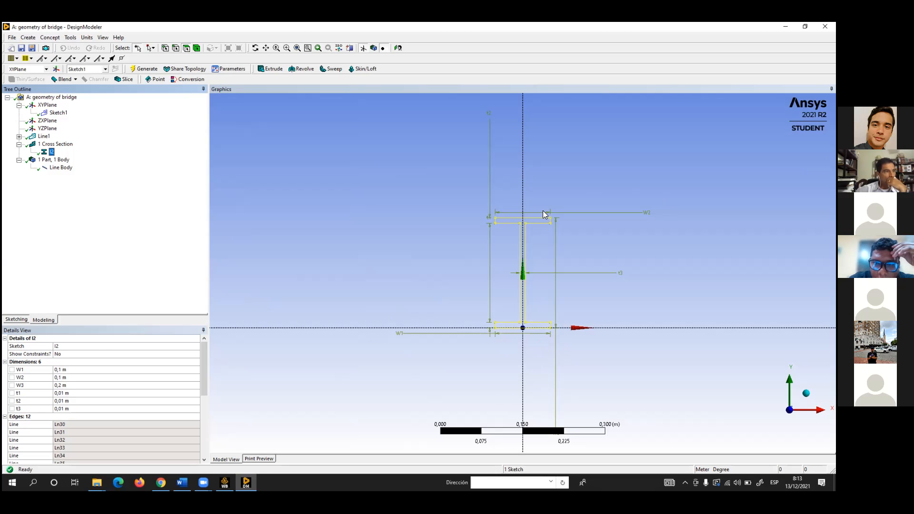
Reduce the DesignModeler window again and arrange it side by side with the PDF dimension table
{"action": "scroll", "coordinate": [540, 354], "scroll_direction": "down", "scroll_amount": 2}
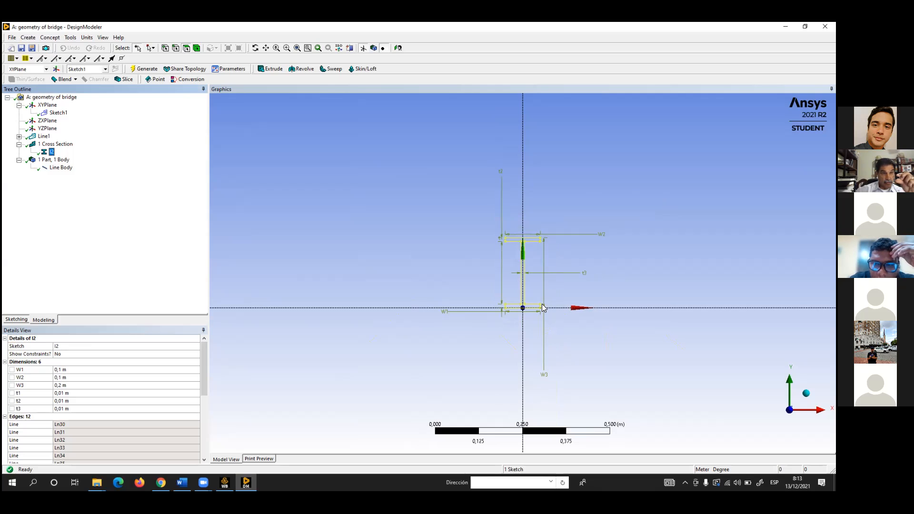
{"action": "scroll", "coordinate": [517, 317], "scroll_direction": "up", "scroll_amount": 1}
{"action": "scroll", "coordinate": [505, 341], "scroll_direction": "up", "scroll_amount": 1}
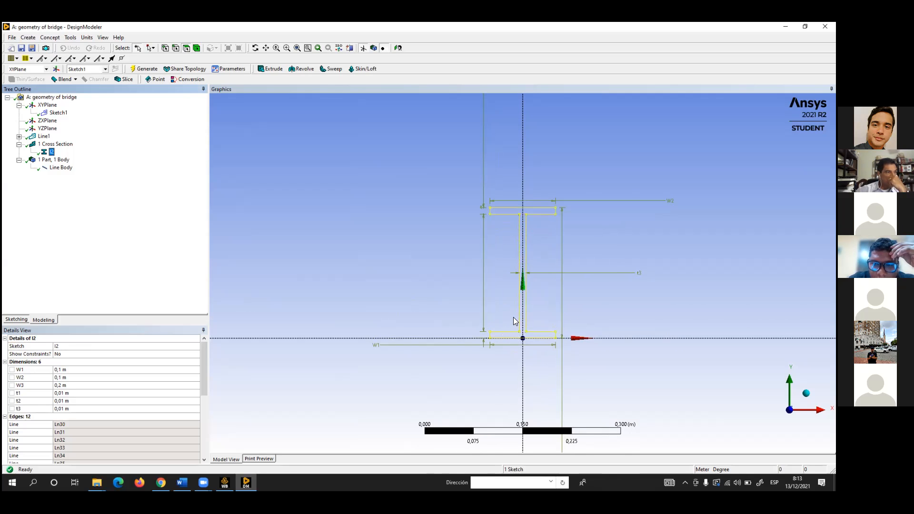
{"action": "scroll", "coordinate": [465, 288], "scroll_direction": "up", "scroll_amount": 1}
{"action": "scroll", "coordinate": [509, 204], "scroll_direction": "up", "scroll_amount": 2}
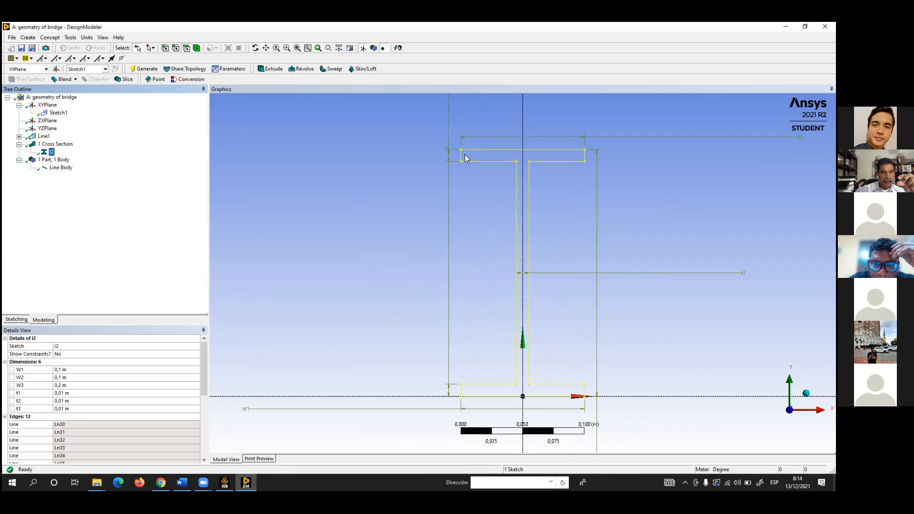
{"action": "scroll", "coordinate": [461, 176], "scroll_direction": "down", "scroll_amount": 3}
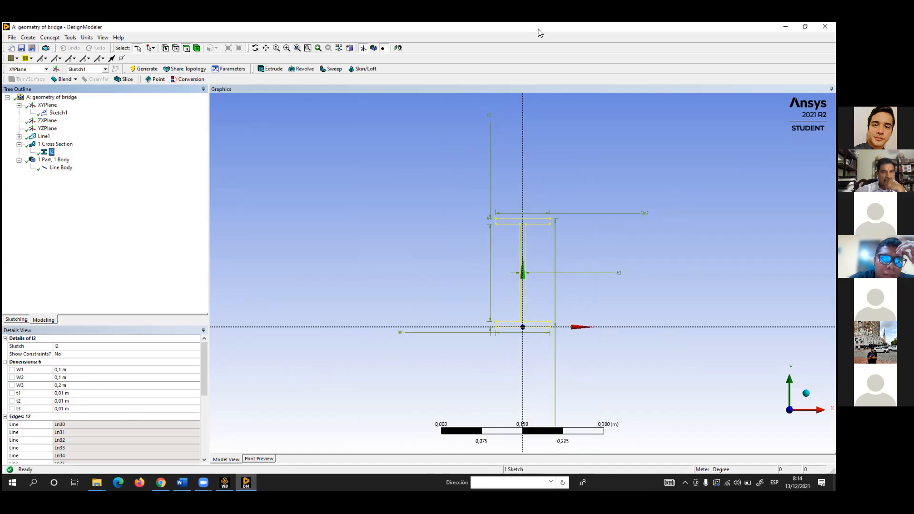
{"action": "left_click_drag", "start_coordinate": [538, 29], "coordinate": [245, 44]}
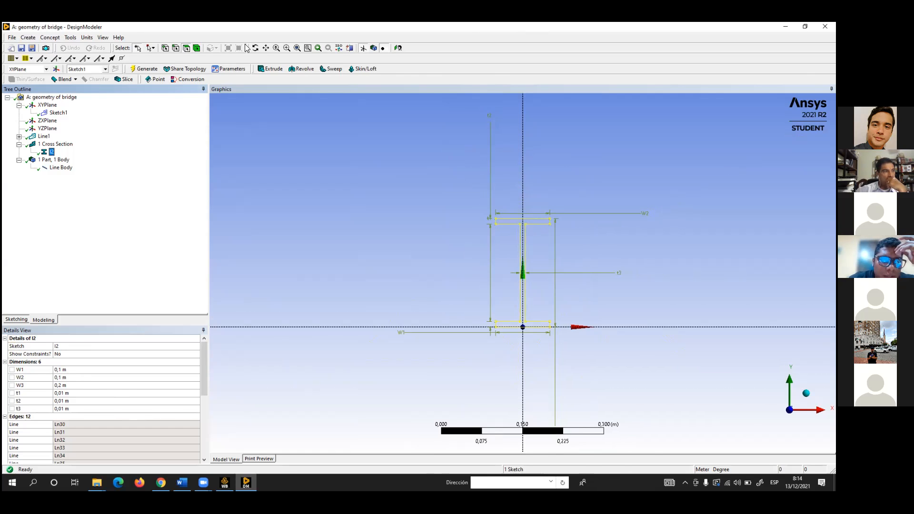
{"action": "left_click_drag", "start_coordinate": [735, 65], "coordinate": [755, 40]}
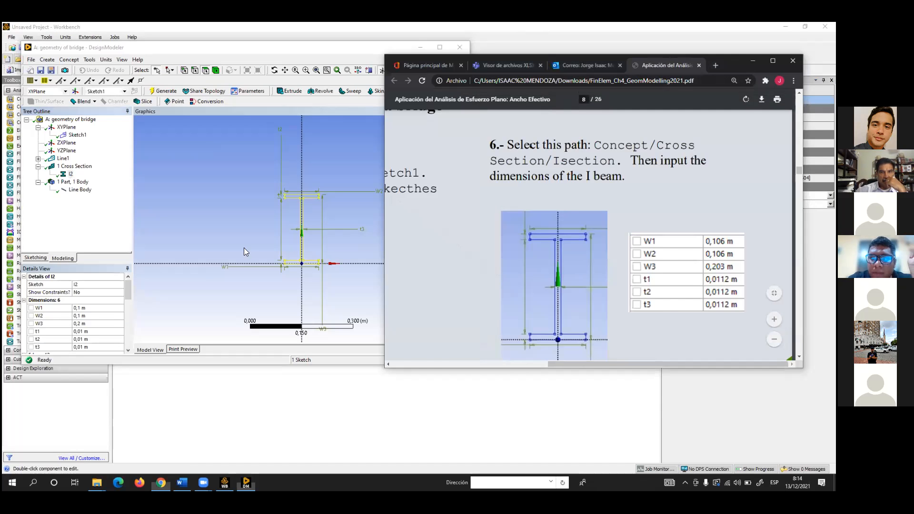
Set the new I section's W1 and W2 to 0.106 m and W3 to 0.203 m
{"action": "left_click", "coordinate": [93, 308]}
{"action": "left_click", "coordinate": [94, 308]}
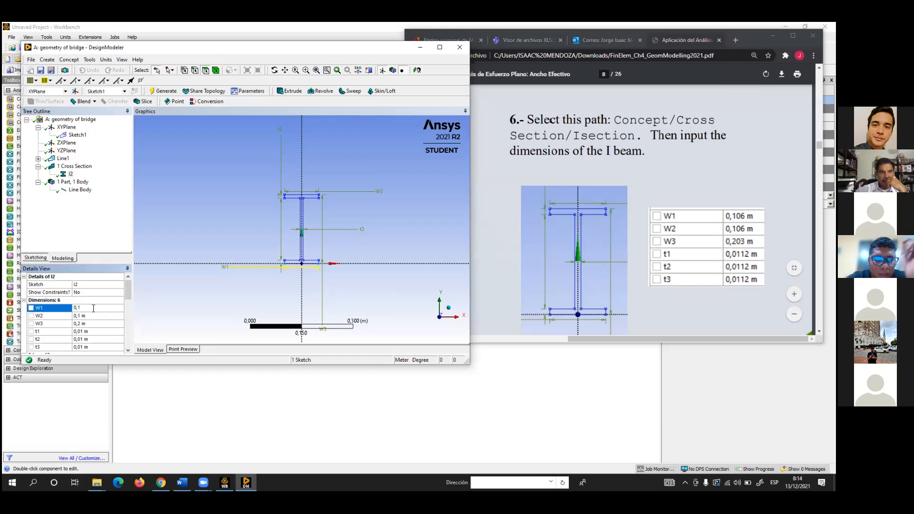
{"action": "type", "text": "06"}
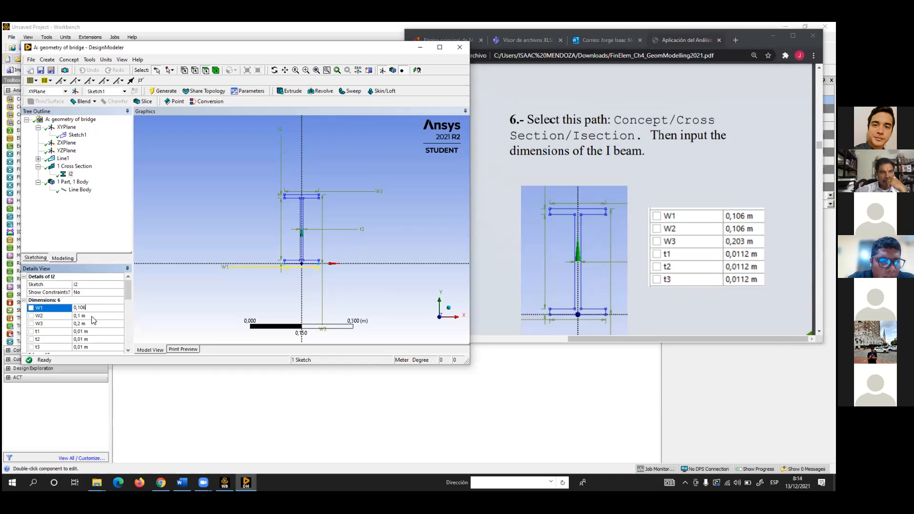
{"action": "left_click", "coordinate": [94, 316]}
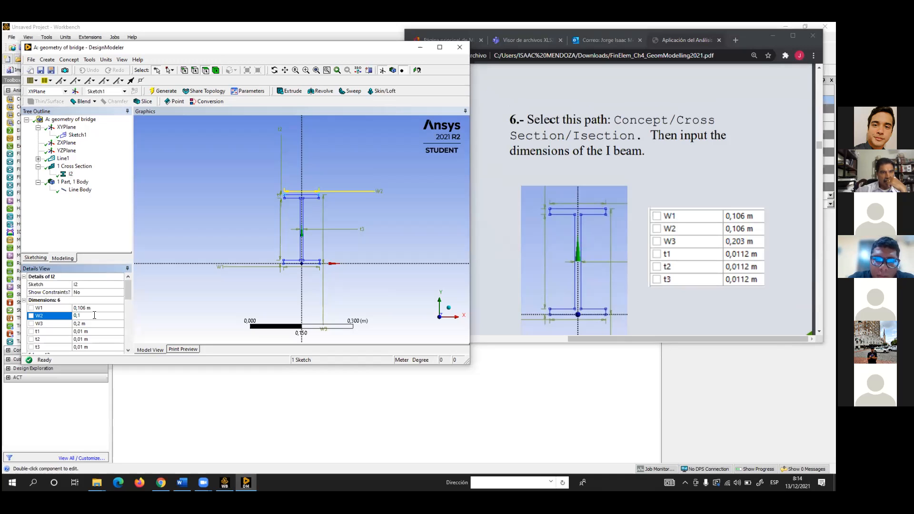
{"action": "type", "text": "06"}
{"action": "left_click", "coordinate": [94, 324]}
{"action": "left_click", "coordinate": [93, 324]}
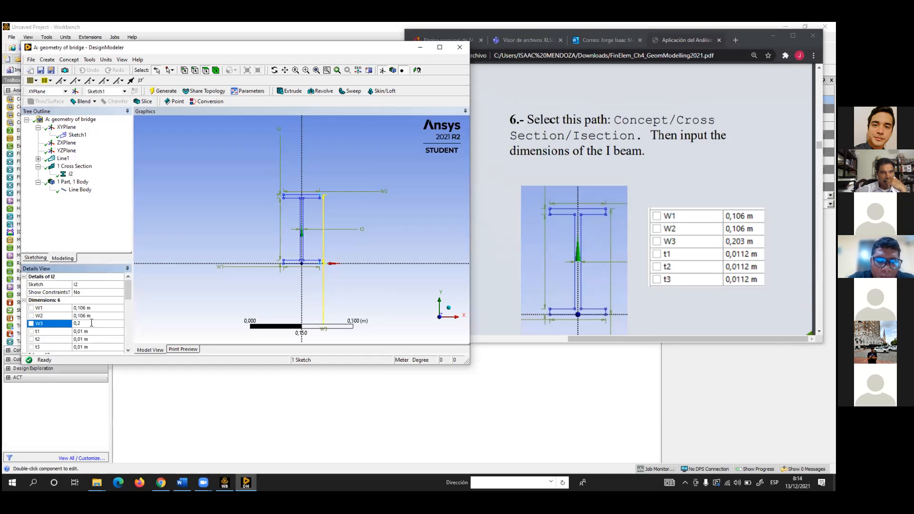
Set the new I section's t1, t2 and t3 to 0.0112 m and check all six dimensions
{"action": "left_click", "coordinate": [91, 331]}
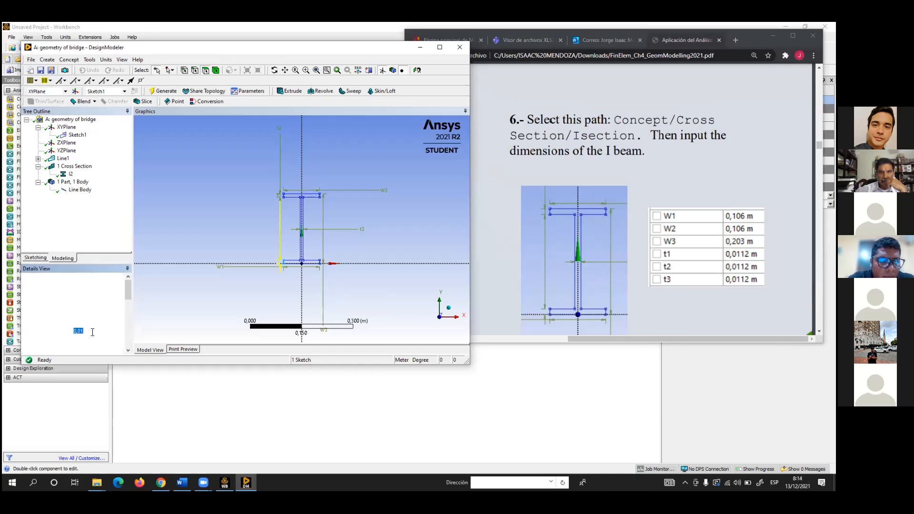
{"action": "left_click", "coordinate": [92, 329]}
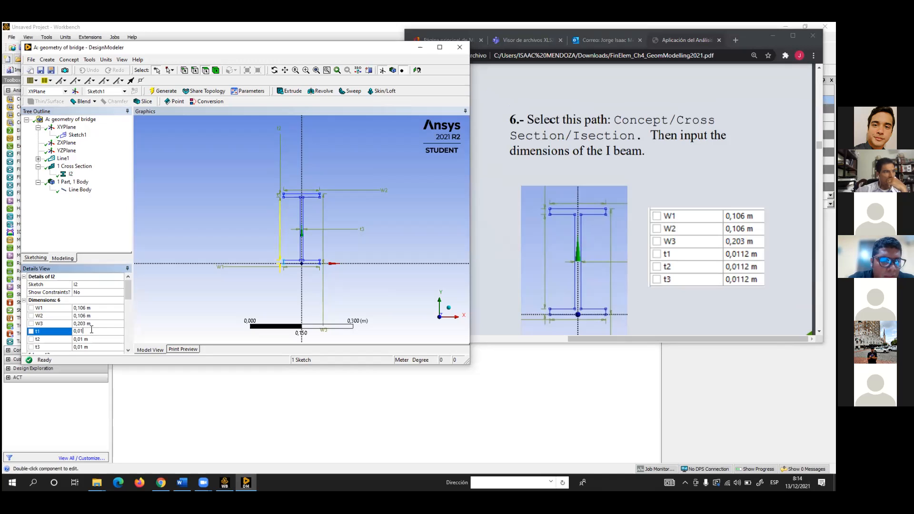
{"action": "type", "text": "12"}
{"action": "left_click", "coordinate": [93, 339]}
{"action": "left_click", "coordinate": [93, 339]}
{"action": "type", "text": "12"}
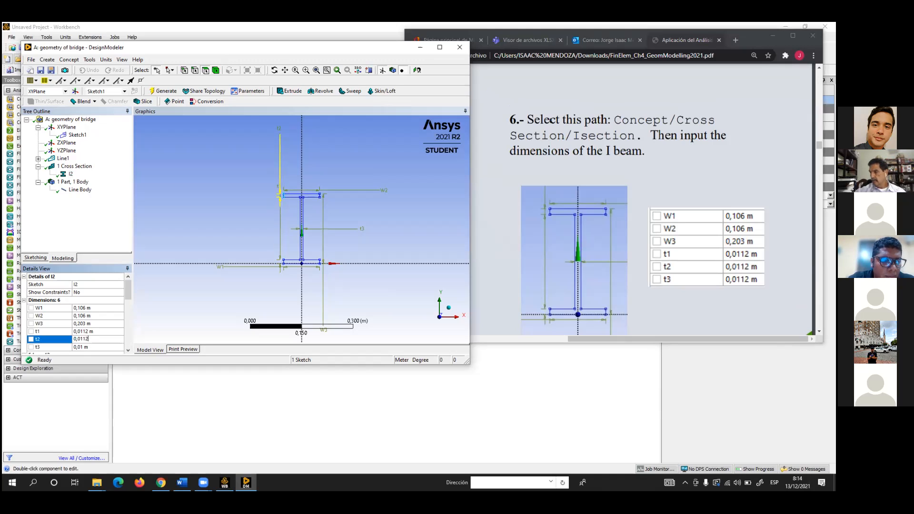
{"action": "left_click", "coordinate": [92, 347]}
{"action": "left_click", "coordinate": [90, 346]}
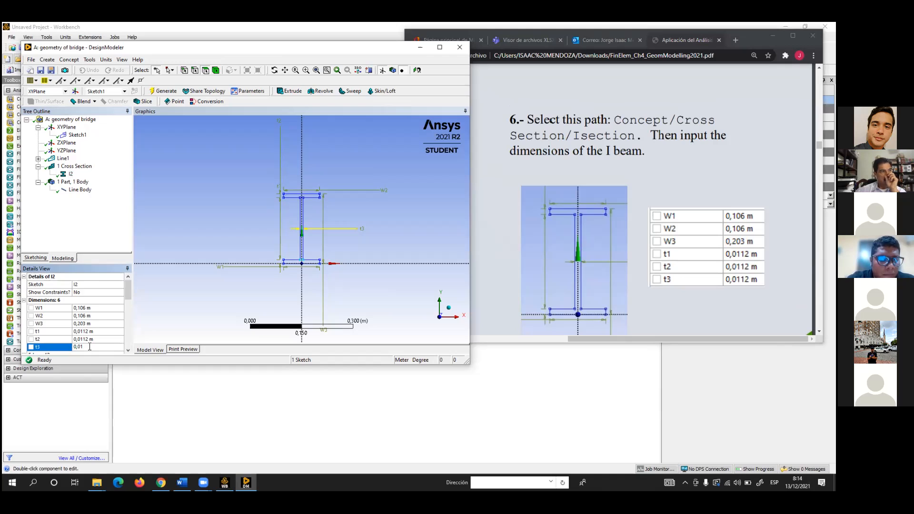
{"action": "left_click", "coordinate": [88, 323]}
{"action": "scroll", "coordinate": [89, 321], "scroll_direction": "down", "scroll_amount": 1}
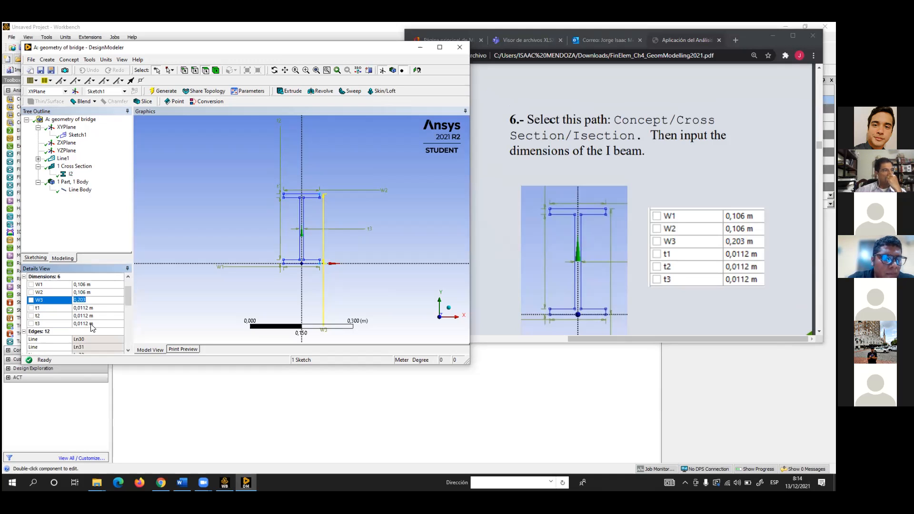
{"action": "scroll", "coordinate": [91, 327], "scroll_direction": "up", "scroll_amount": 1}
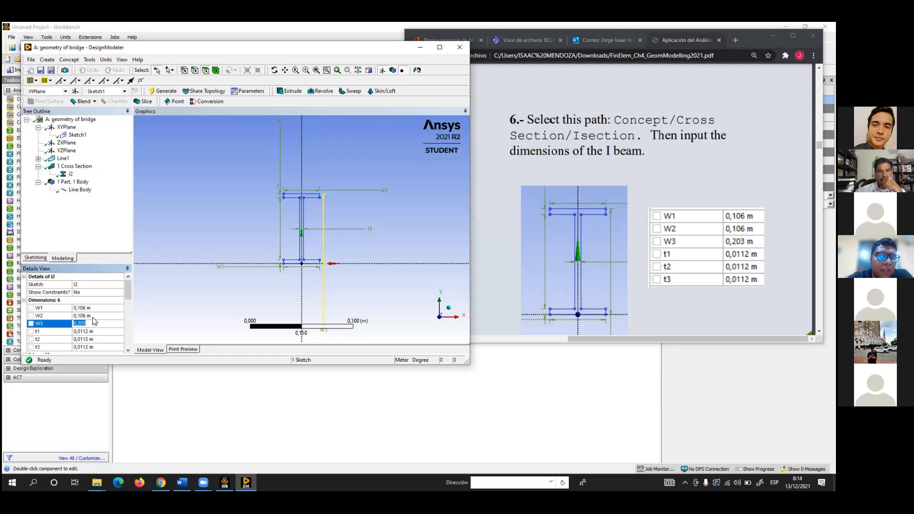
{"action": "left_click", "coordinate": [103, 301]}
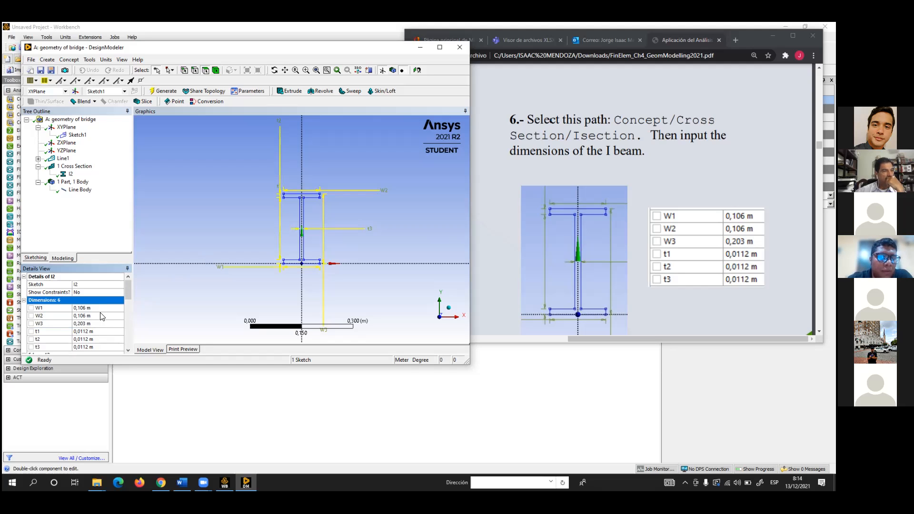
{"action": "left_click", "coordinate": [102, 315]}
{"action": "scroll", "coordinate": [99, 329], "scroll_direction": "down", "scroll_amount": 1}
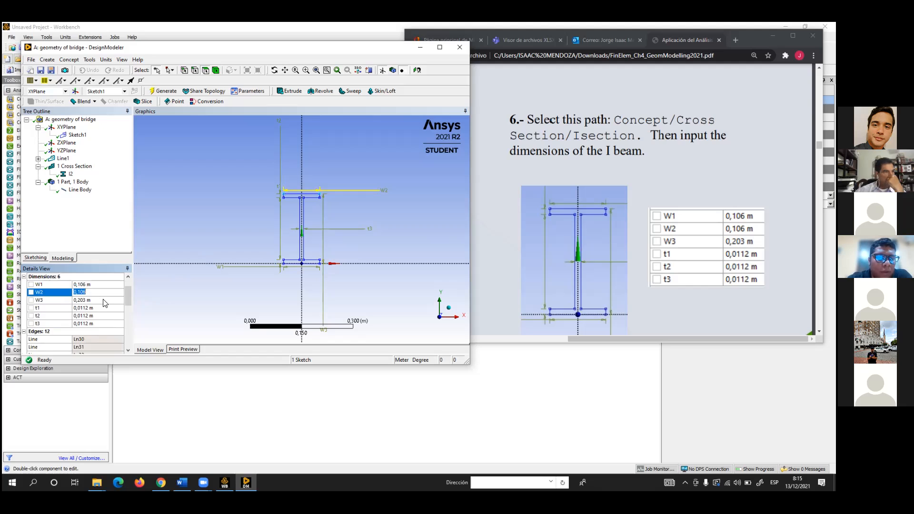
{"action": "scroll", "coordinate": [103, 302], "scroll_direction": "up", "scroll_amount": 1}
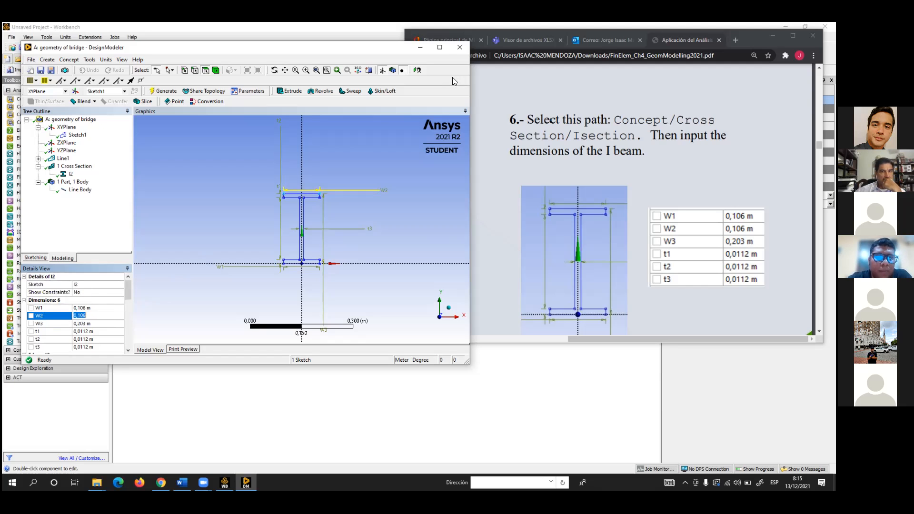
Maximize DesignModeler, assign the I2 cross section to the truss line body and generate the model
{"action": "left_click", "coordinate": [439, 48]}
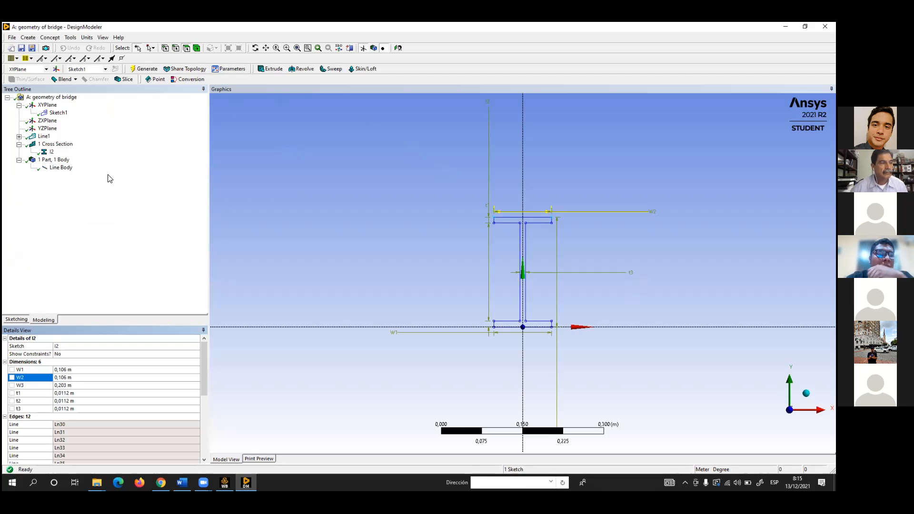
{"action": "left_click", "coordinate": [63, 167]}
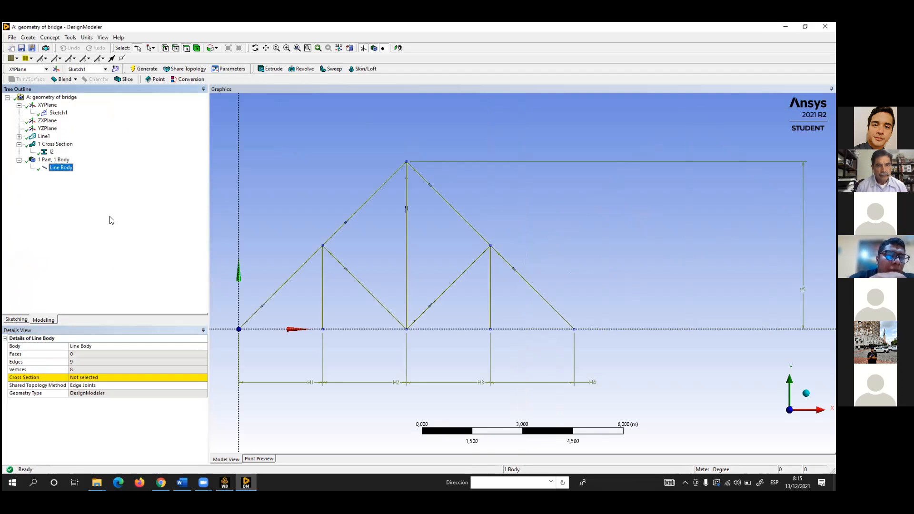
{"action": "left_click", "coordinate": [118, 377]}
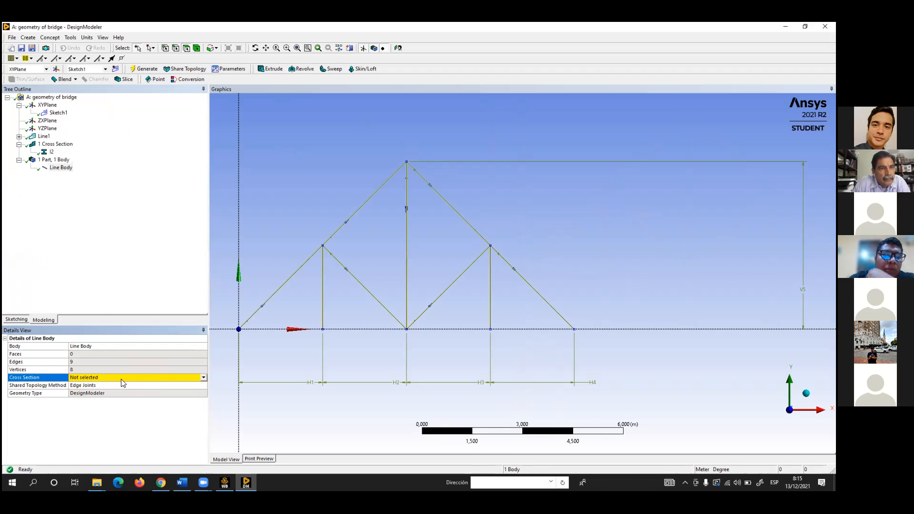
{"action": "left_click", "coordinate": [203, 378]}
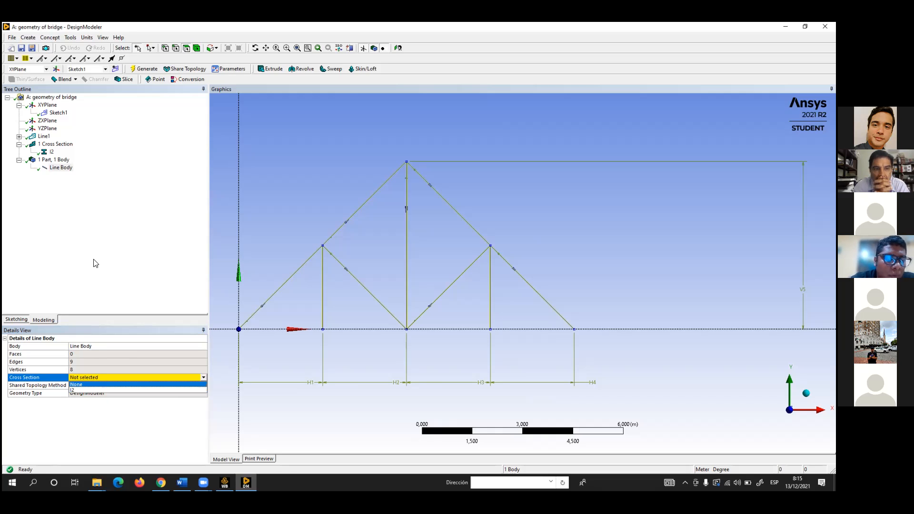
{"action": "left_click", "coordinate": [75, 390]}
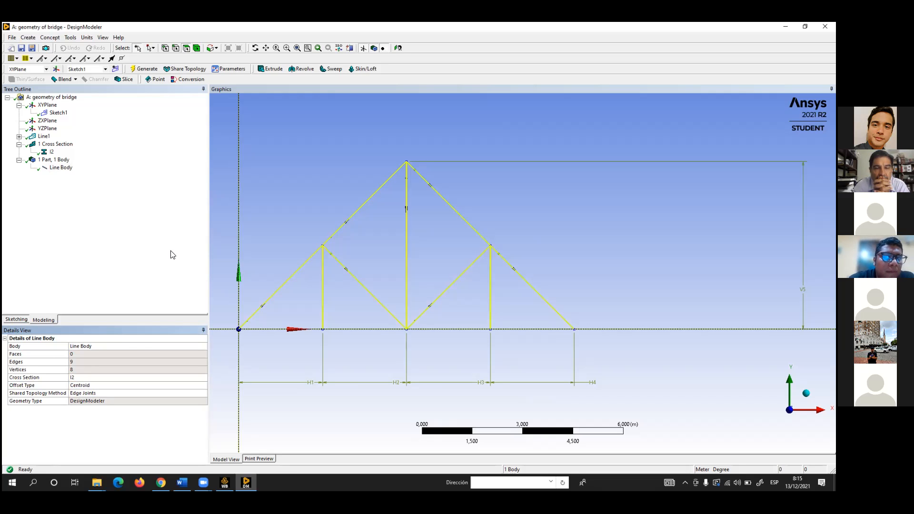
{"action": "left_click", "coordinate": [142, 68]}
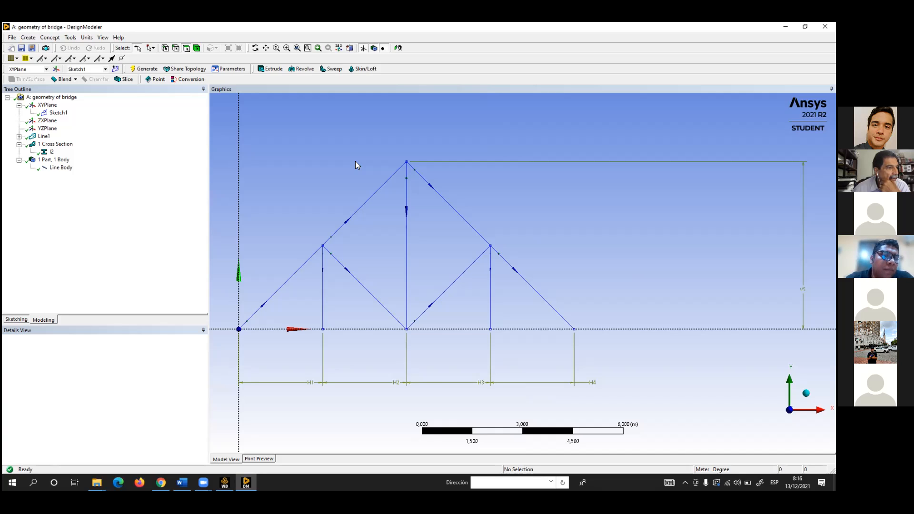
Turn on the display of cross section solids for the truss
{"action": "left_click", "coordinate": [105, 38]}
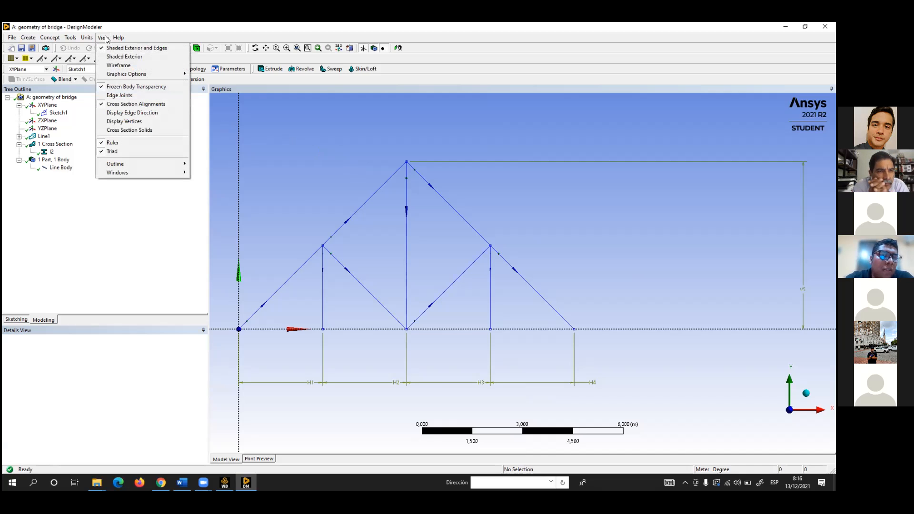
{"action": "left_click", "coordinate": [109, 130]}
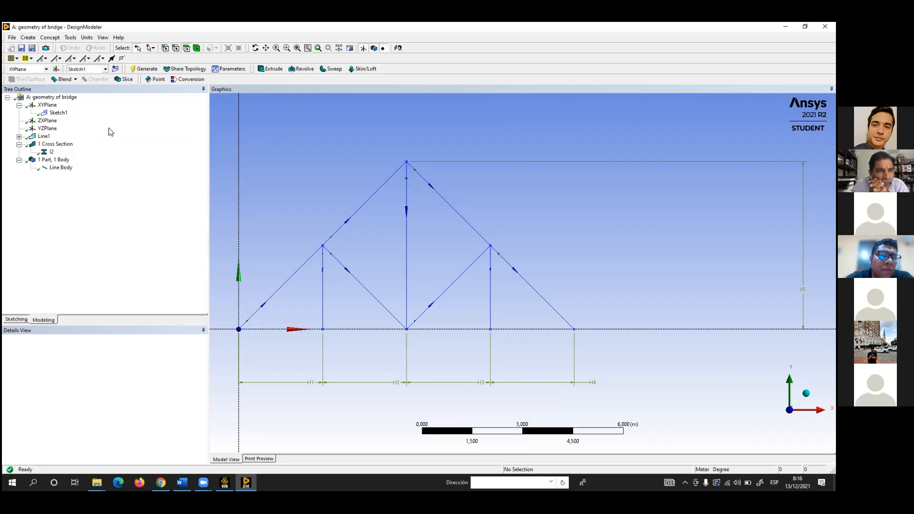
{"action": "middle_click_drag", "start_coordinate": [385, 203], "coordinate": [402, 267]}
{"action": "scroll", "coordinate": [397, 207], "scroll_direction": "up", "scroll_amount": 10}
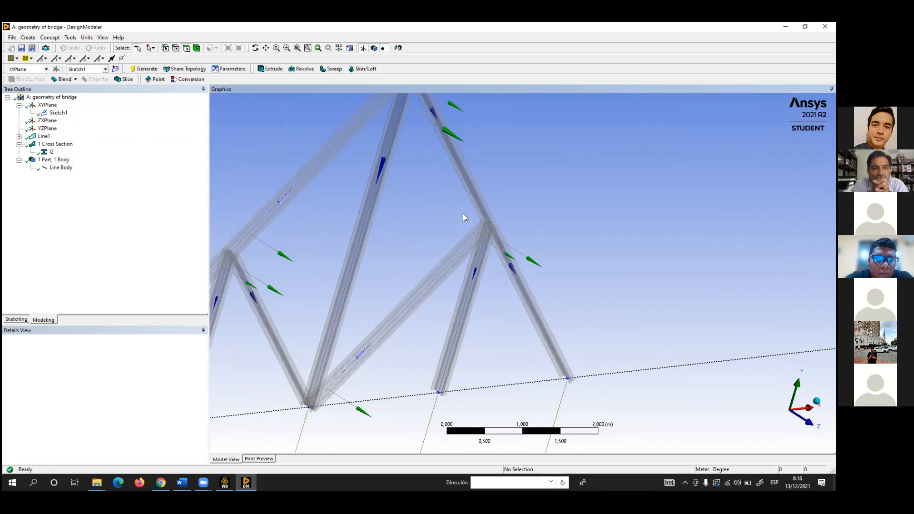
Examine the I-beam solids of the truss members up close at a vertical member's lower end and as a whole
{"action": "middle_click_drag", "start_coordinate": [446, 222], "coordinate": [350, 222]}
{"action": "scroll", "coordinate": [348, 219], "scroll_direction": "up", "scroll_amount": 3}
{"action": "middle_click_drag", "start_coordinate": [354, 190], "coordinate": [305, 167]}
{"action": "middle_click_drag", "start_coordinate": [546, 219], "coordinate": [421, 296]}
{"action": "scroll", "coordinate": [421, 295], "scroll_direction": "up", "scroll_amount": 10}
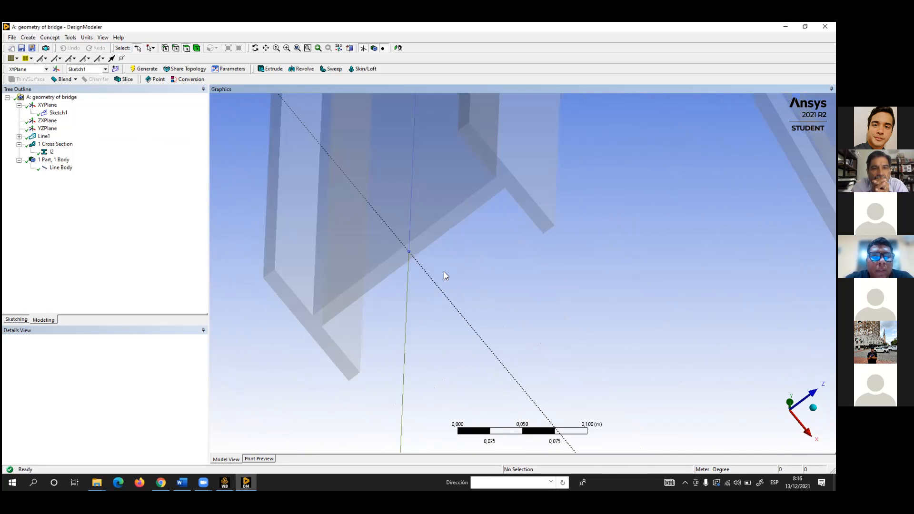
{"action": "scroll", "coordinate": [443, 272], "scroll_direction": "down", "scroll_amount": 5}
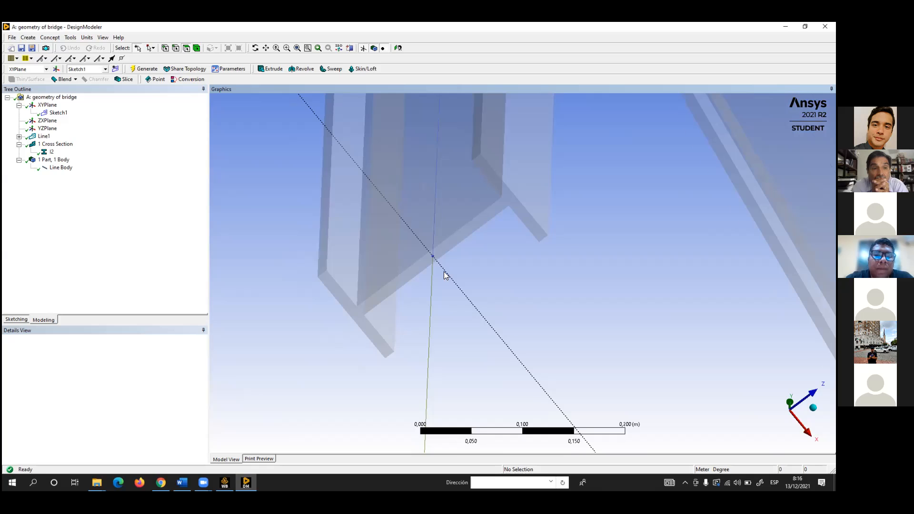
{"action": "scroll", "coordinate": [444, 271], "scroll_direction": "down", "scroll_amount": 5}
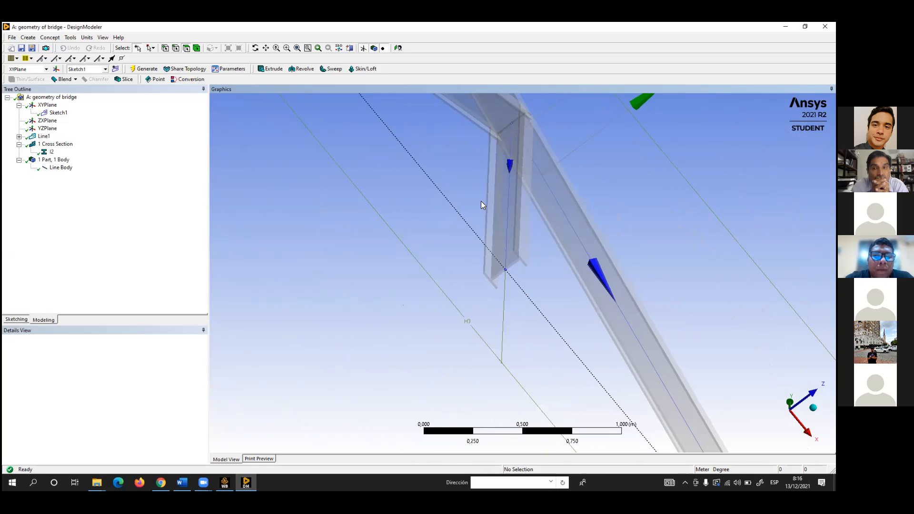
{"action": "scroll", "coordinate": [413, 250], "scroll_direction": "down", "scroll_amount": 7}
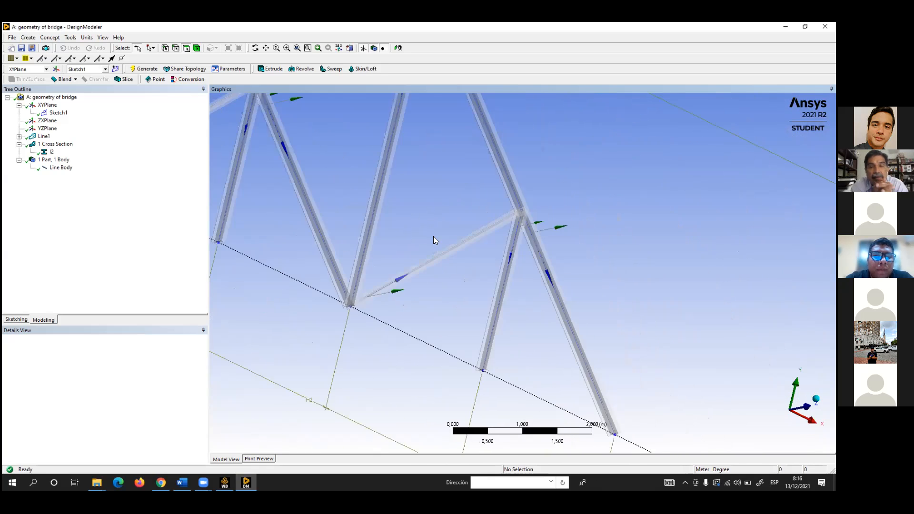
{"action": "middle_click_drag", "start_coordinate": [542, 180], "coordinate": [486, 215]}
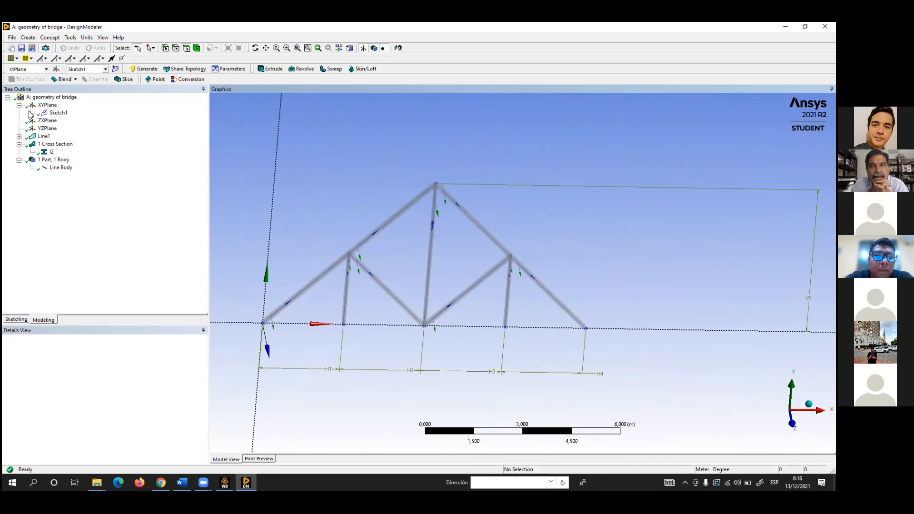
Review the I2 cross section's physical properties, including its area, moments of inertia and torsional constant J
{"action": "left_click", "coordinate": [49, 152]}
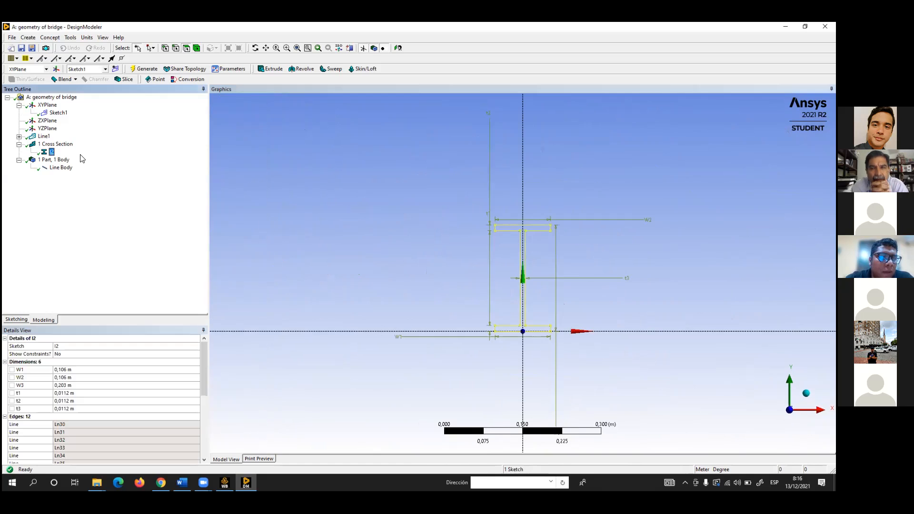
{"action": "scroll", "coordinate": [103, 359], "scroll_direction": "down", "scroll_amount": 10}
{"action": "scroll", "coordinate": [106, 356], "scroll_direction": "down", "scroll_amount": 2}
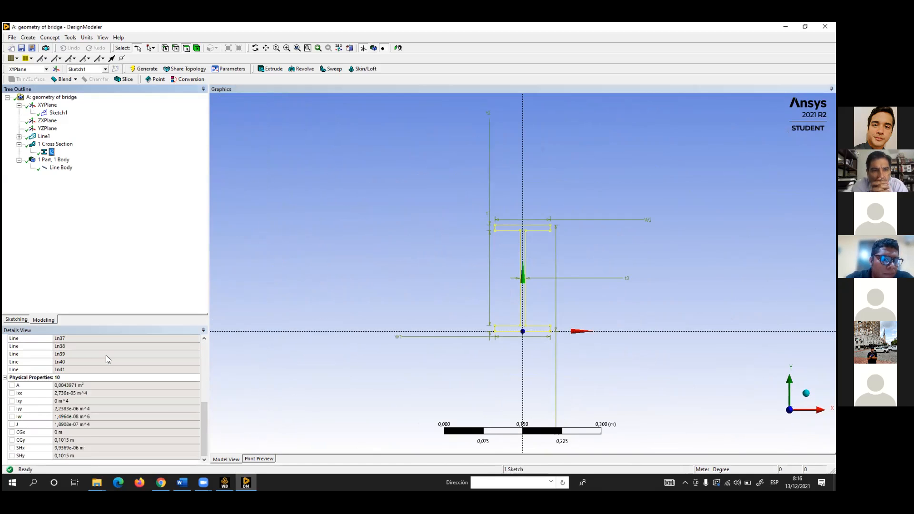
{"action": "left_click", "coordinate": [83, 385]}
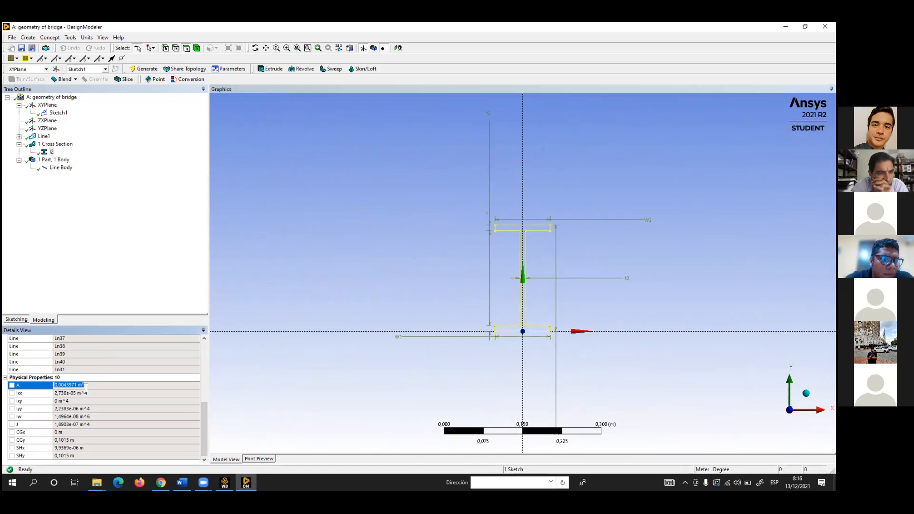
{"action": "left_click", "coordinate": [104, 392]}
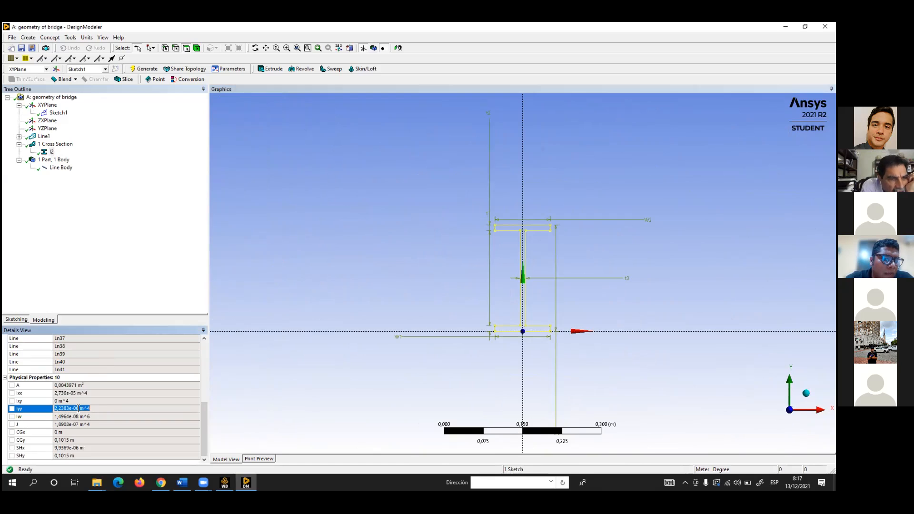
{"action": "left_click", "coordinate": [79, 425]}
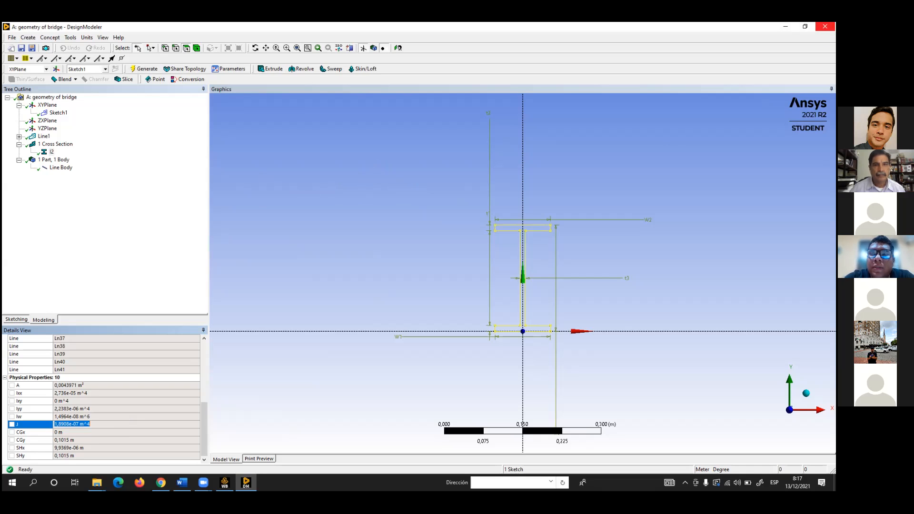
Close DesignModeler and start saving the Workbench project under a new name, browsing to the Desktop
{"action": "left_click", "coordinate": [626, 115]}
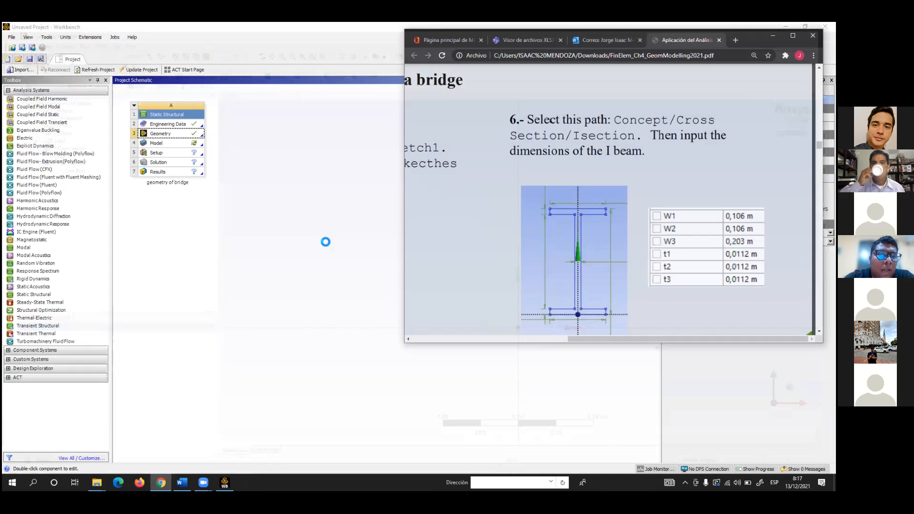
{"action": "left_click", "coordinate": [325, 243]}
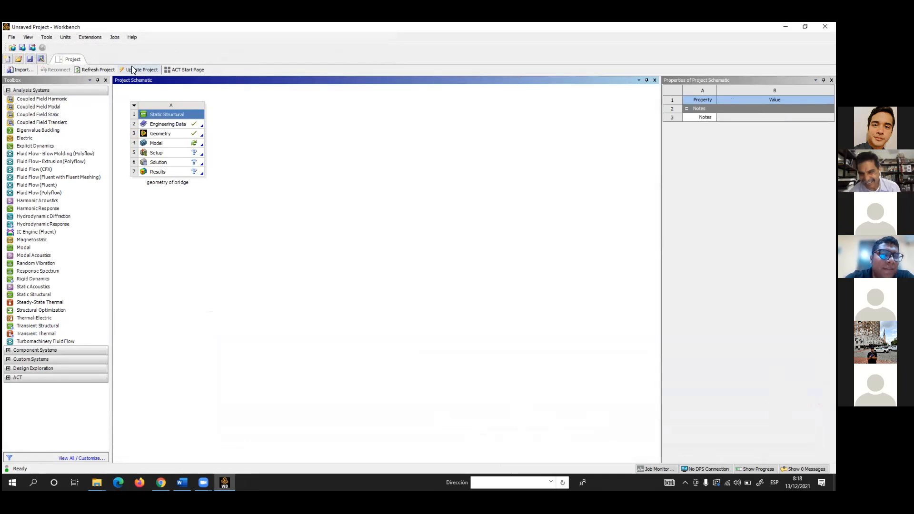
{"action": "left_click", "coordinate": [12, 39]}
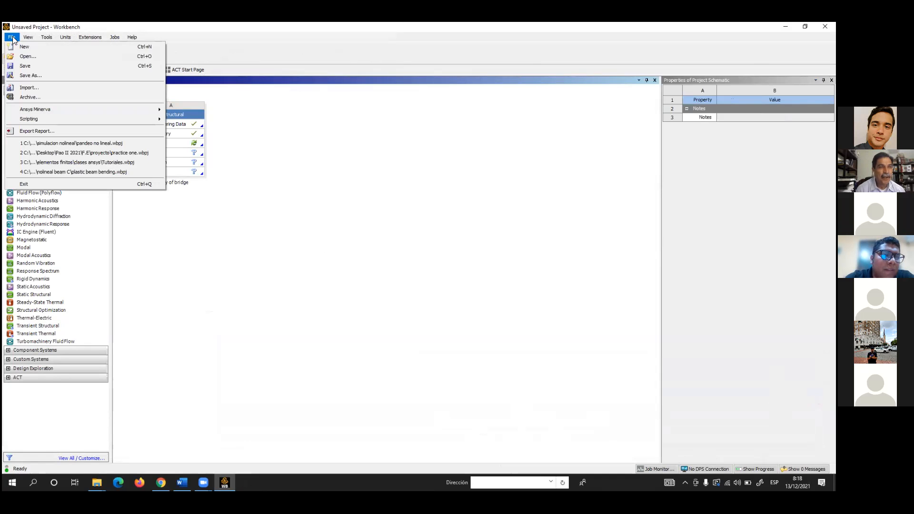
{"action": "left_click", "coordinate": [32, 76]}
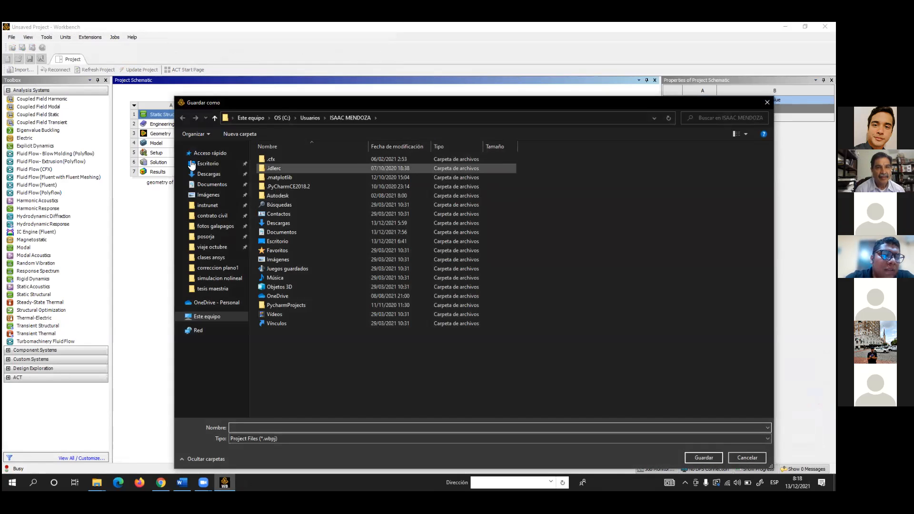
{"action": "left_click", "coordinate": [208, 164]}
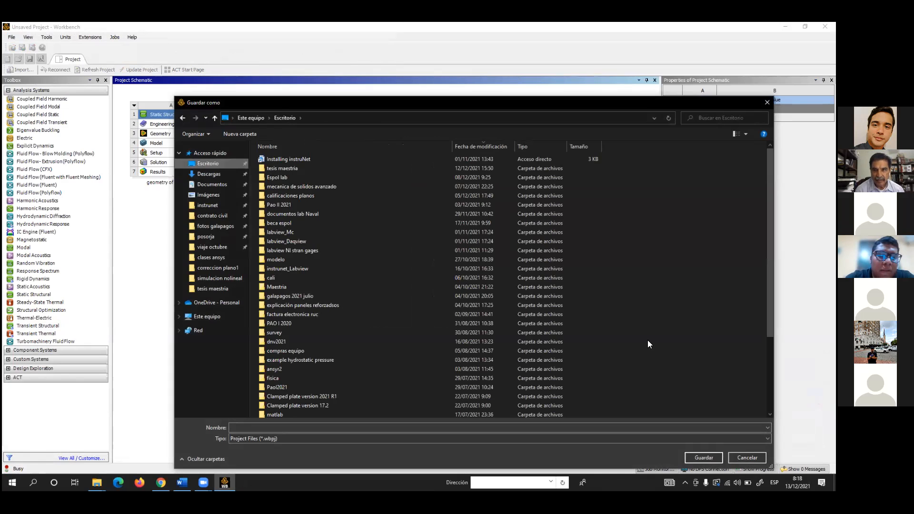
{"action": "scroll", "coordinate": [649, 340], "scroll_direction": "down", "scroll_amount": 4}
Create a new folder named "ansys practice" on the Desktop
{"action": "right_click", "coordinate": [696, 328]}
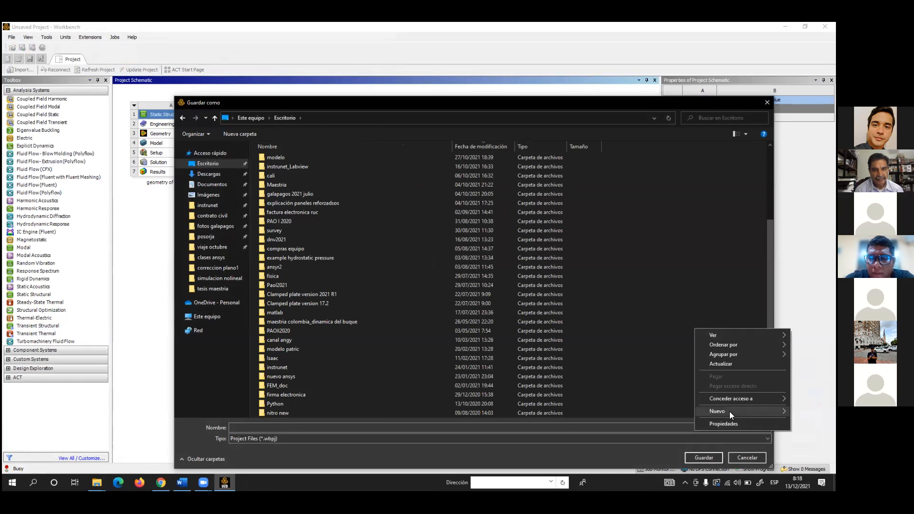
{"action": "mouse_move", "coordinate": [730, 411]}
{"action": "left_click", "coordinate": [617, 275]}
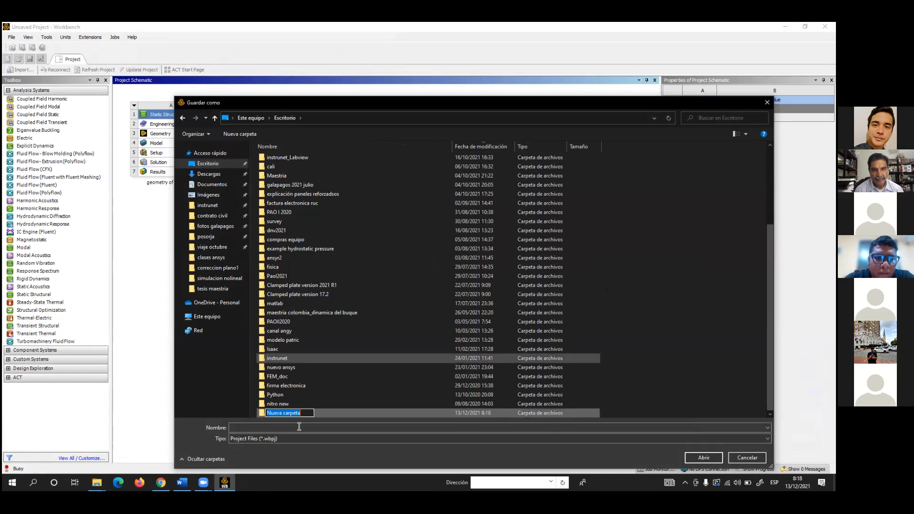
{"action": "key", "text": "BackSpace"}
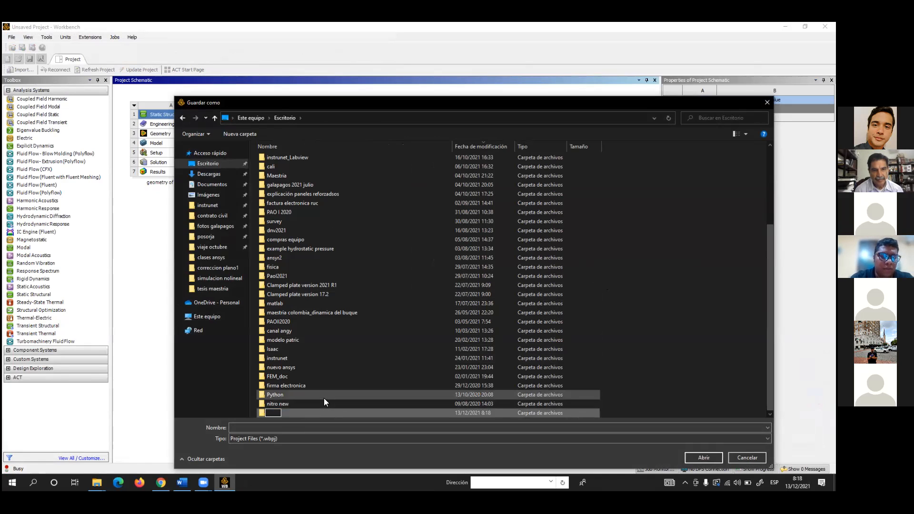
{"action": "type", "text": "asnsy"}
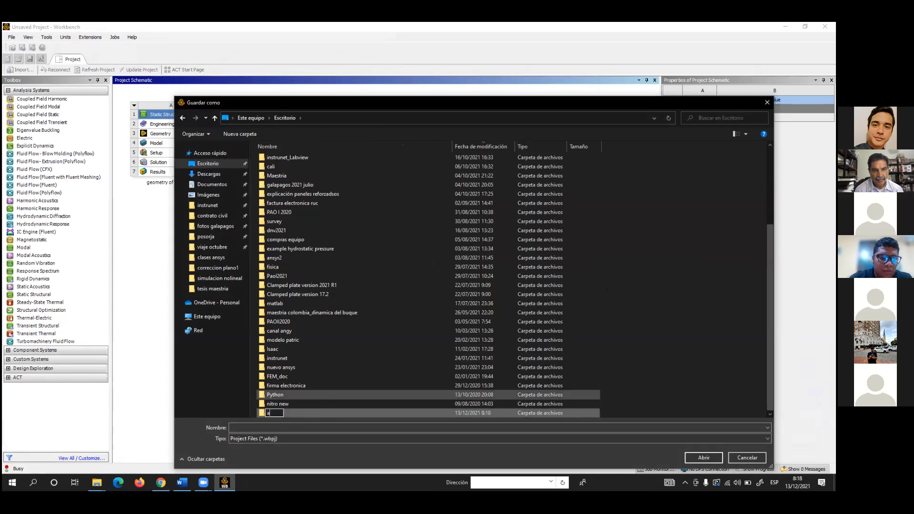
{"action": "key", "text": "BackSpace"}
{"action": "key", "text": "BackSpace"}
{"action": "key", "text": "BackSpace"}
{"action": "key", "text": "BackSpace"}
{"action": "type", "text": "nsys "}
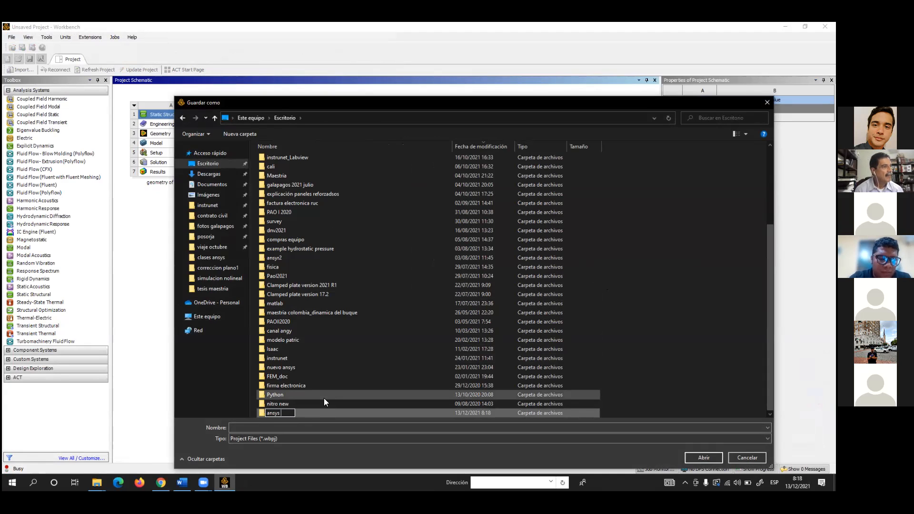
{"action": "type", "text": "practice"}
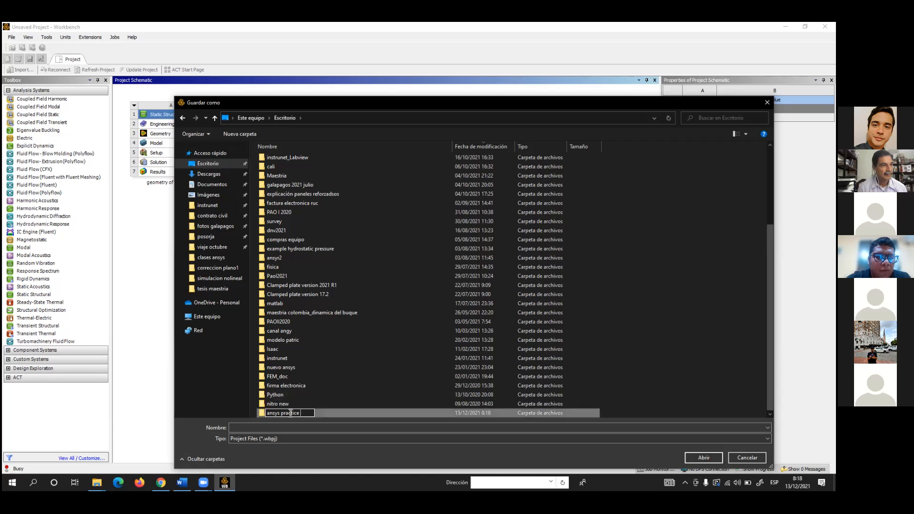
{"action": "key", "text": "Return"}
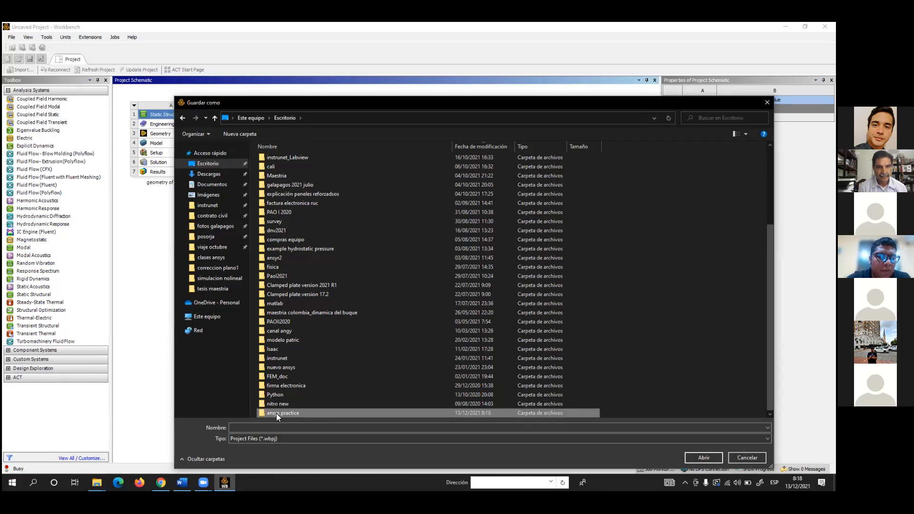
Save the project as "practice one" inside the "ansys practice" folder
{"action": "double_click", "coordinate": [276, 412]}
{"action": "left_click", "coordinate": [242, 427]}
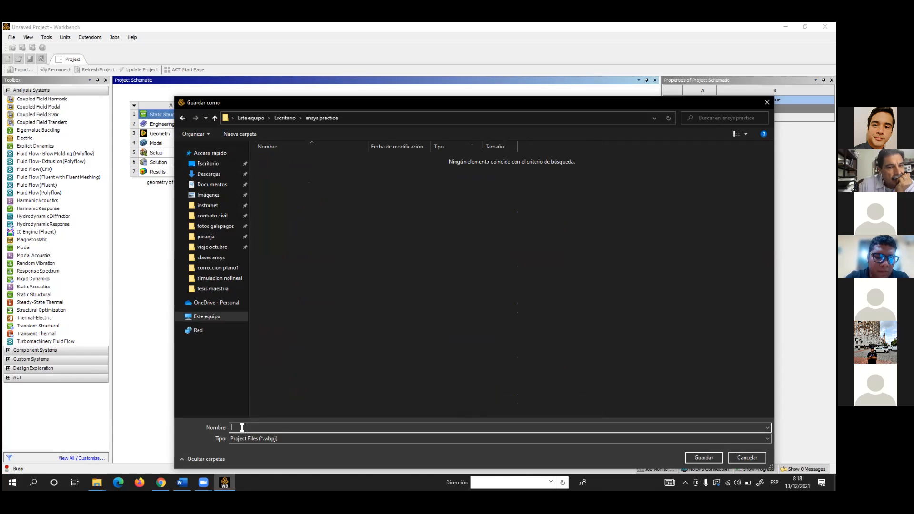
{"action": "type", "text": "practi"}
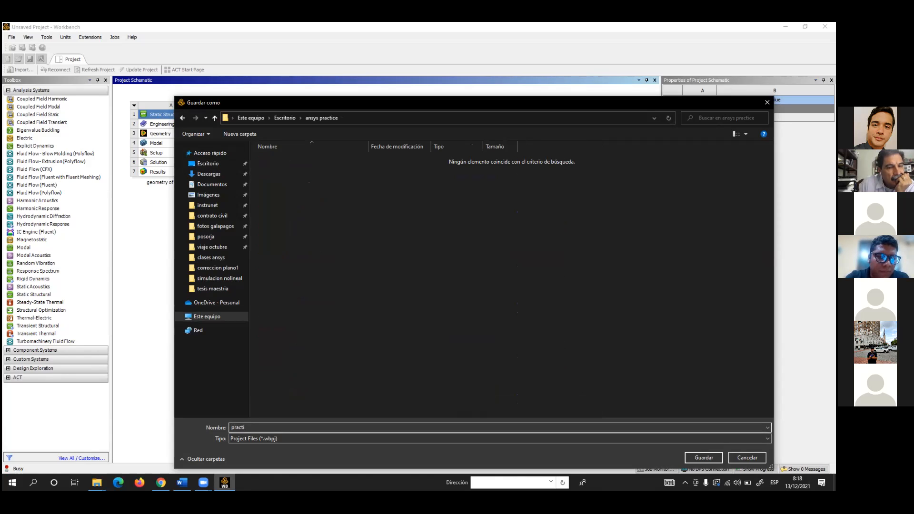
{"action": "type", "text": "ce"}
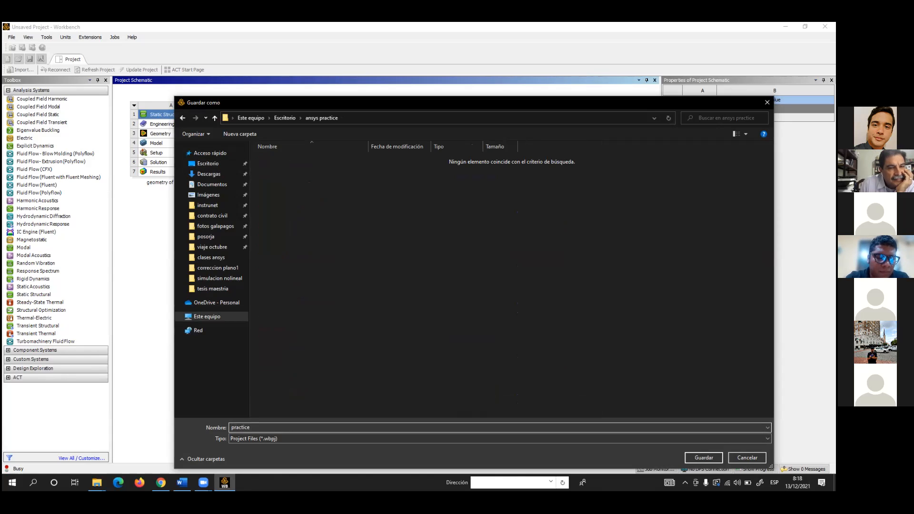
{"action": "type", "text": " 1"}
{"action": "type", "text": "one"}
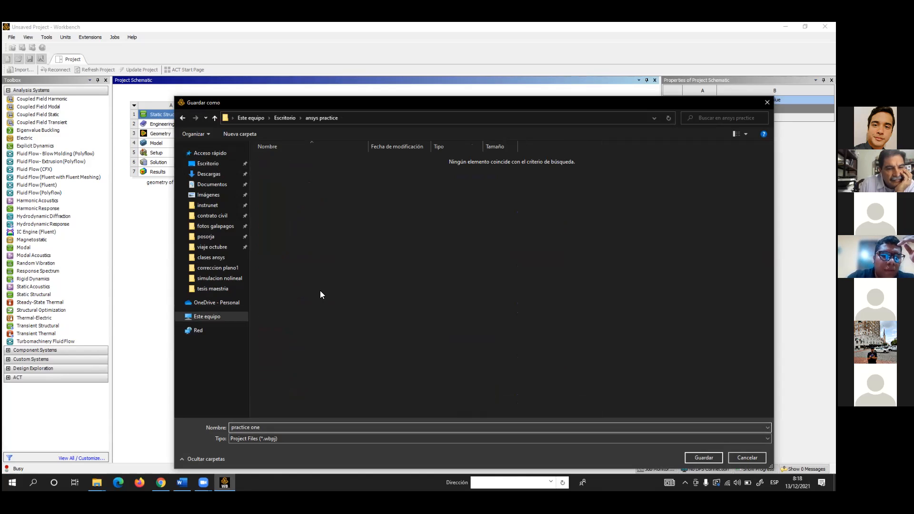
{"action": "left_click", "coordinate": [703, 458]}
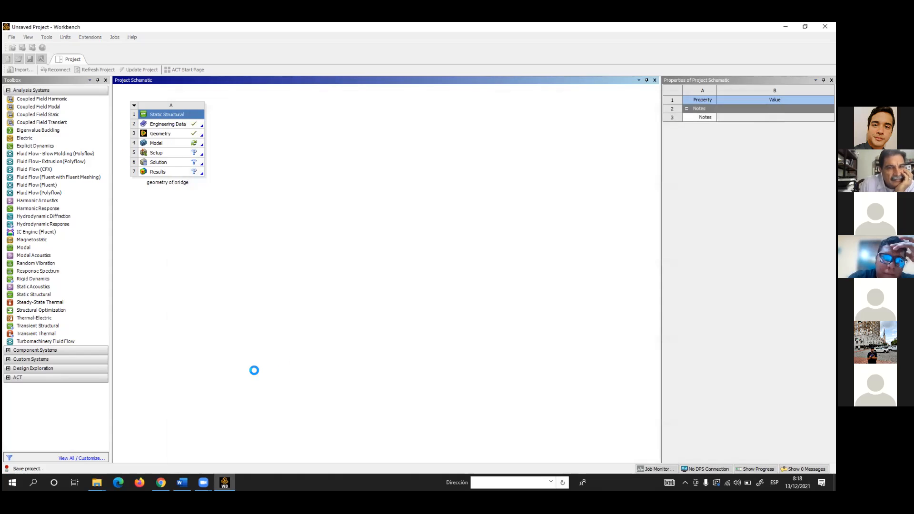